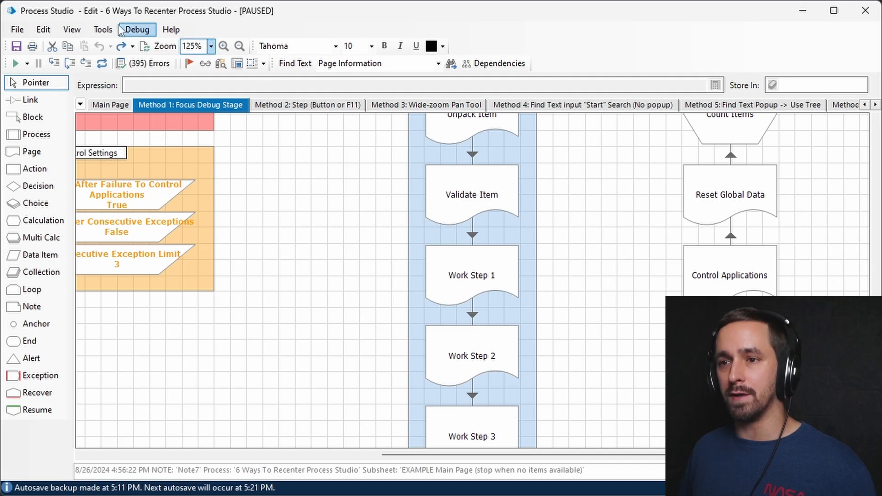
- Bring the current debug stage into view with Focus debug stage, repeating it from the Method 3: Wide-zoom Pan Tool page
{"action": "left_click", "coordinate": [137, 29]}
{"action": "left_click", "coordinate": [179, 201]}
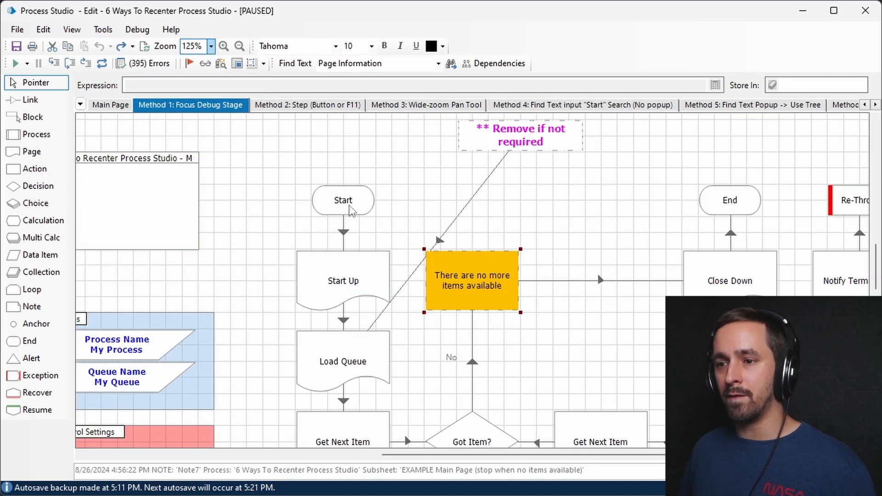
{"action": "left_click", "coordinate": [471, 107]}
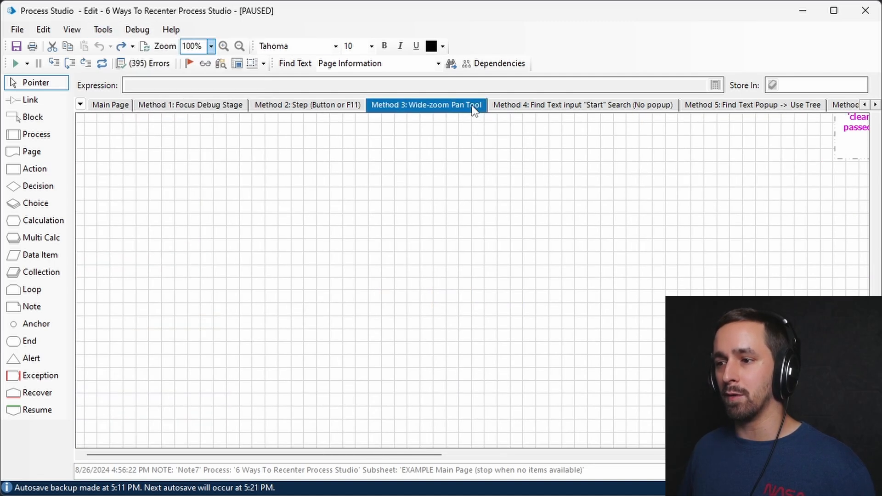
{"action": "left_click", "coordinate": [137, 30]}
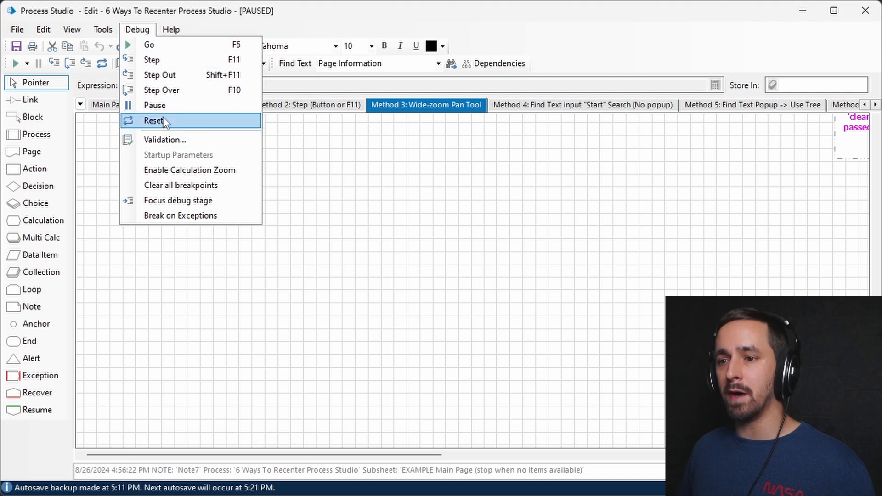
{"action": "left_click", "coordinate": [184, 200]}
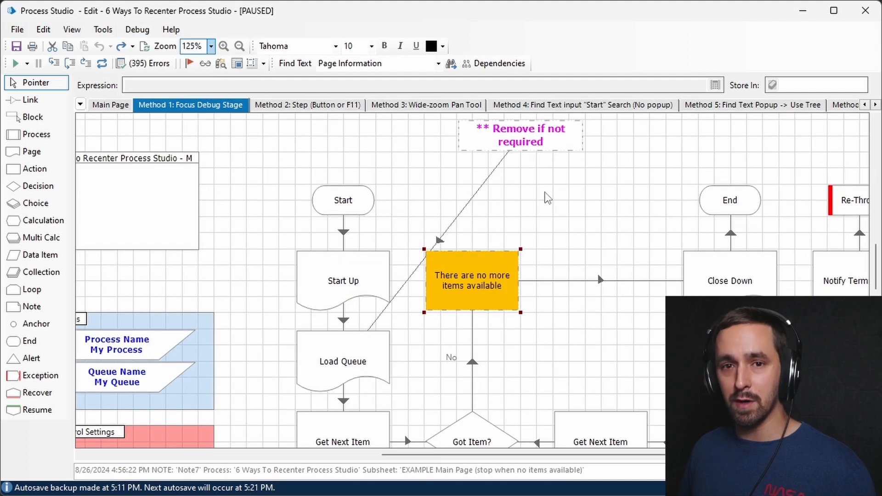
{"action": "left_click", "coordinate": [571, 188]}
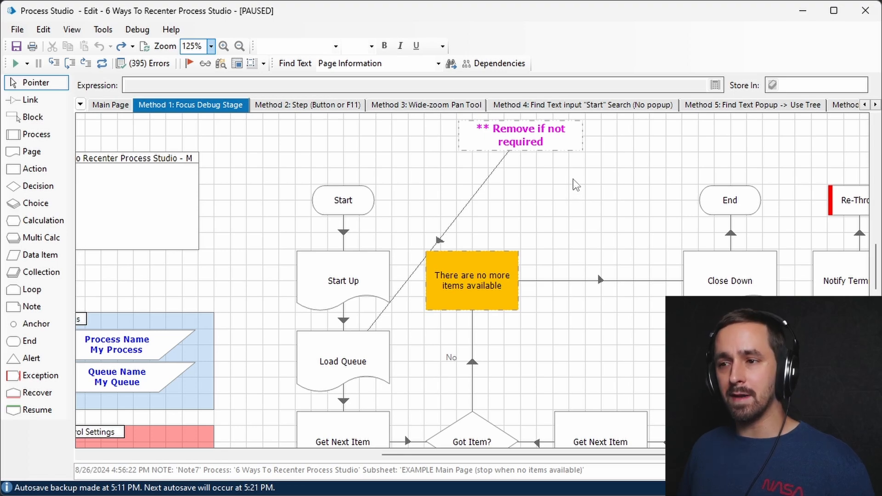
- From the Method 2: Step (Button or F11) page, step the paused process forward one stage
{"action": "left_click", "coordinate": [321, 106]}
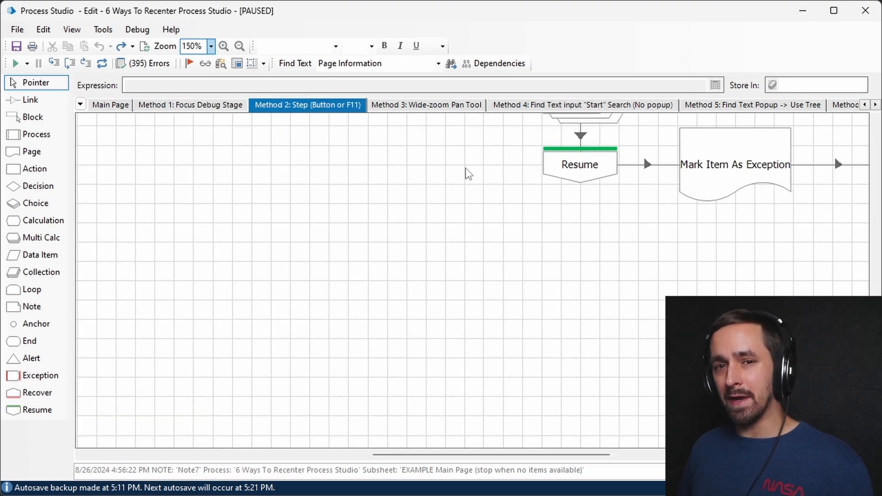
{"action": "left_click", "coordinate": [232, 106]}
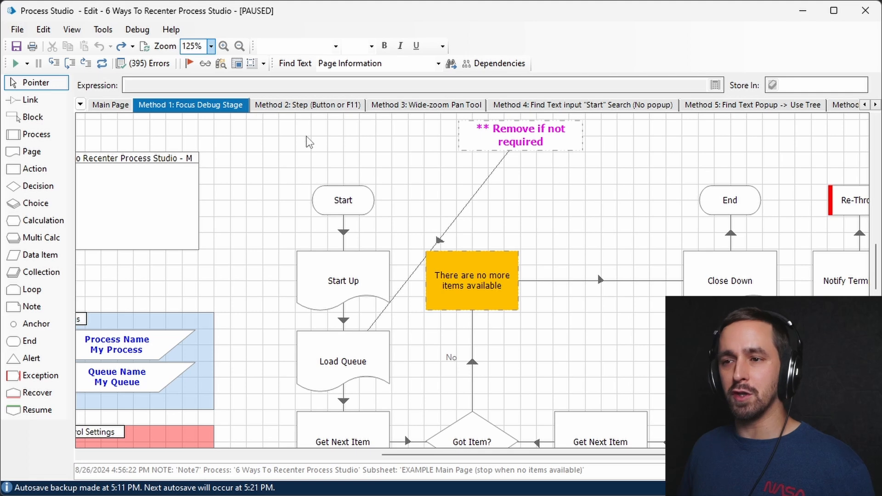
{"action": "left_click", "coordinate": [315, 107]}
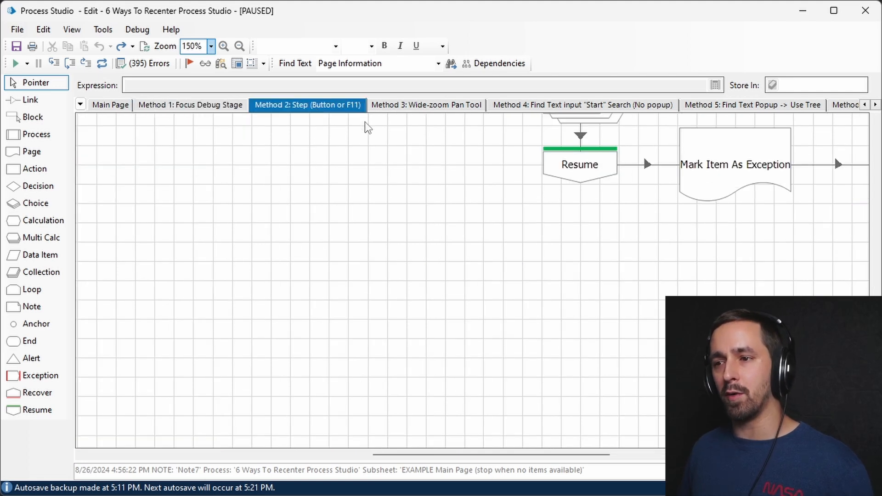
{"action": "key", "text": "F11"}
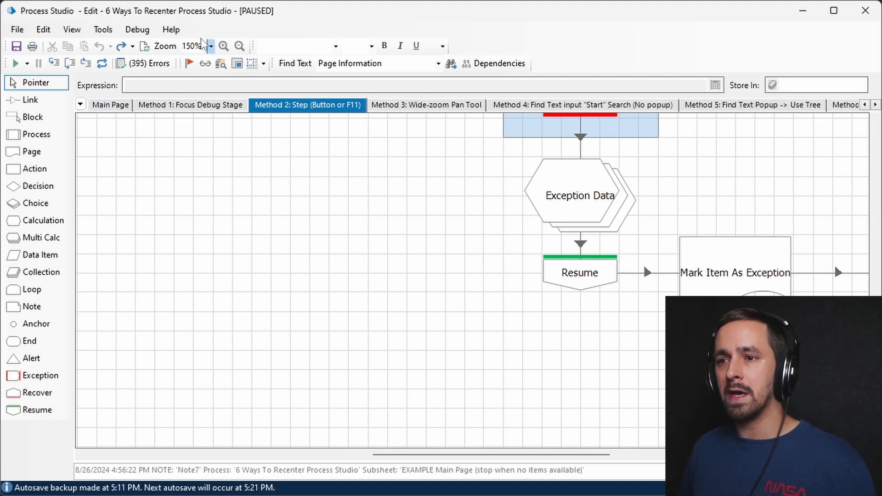
{"action": "left_click", "coordinate": [137, 30]}
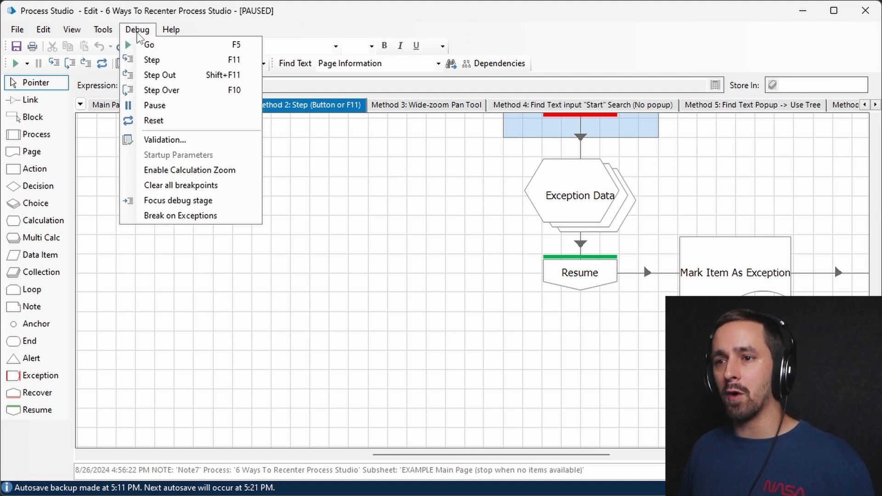
{"action": "left_click", "coordinate": [177, 67]}
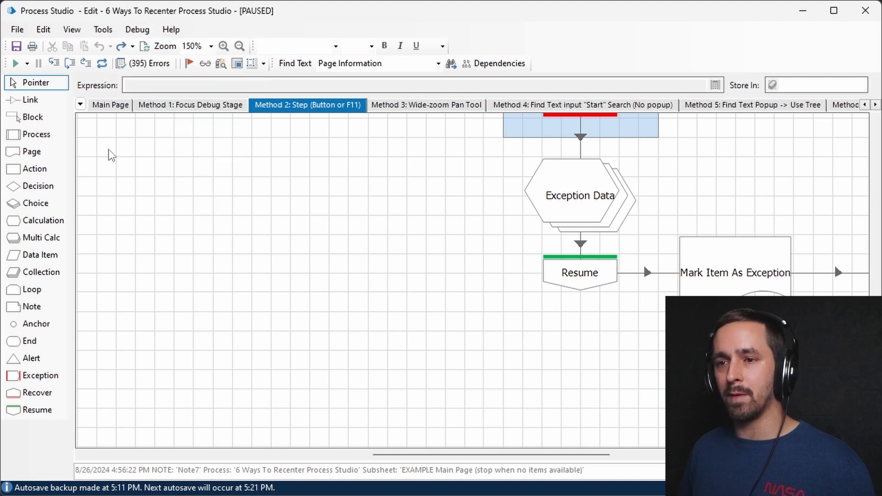
{"action": "left_click", "coordinate": [54, 66]}
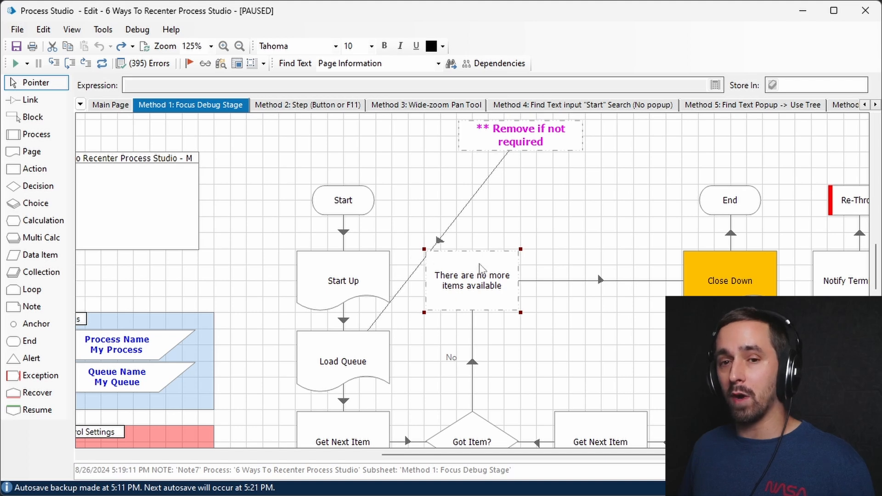
- Select the Close Down stage and run Focus debug stage on the Method 1 page
{"action": "left_click", "coordinate": [735, 277]}
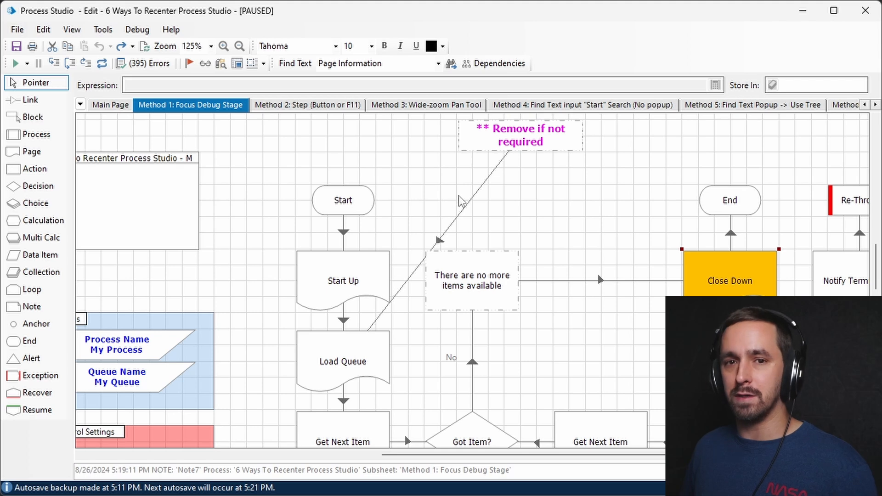
{"action": "left_click", "coordinate": [133, 31]}
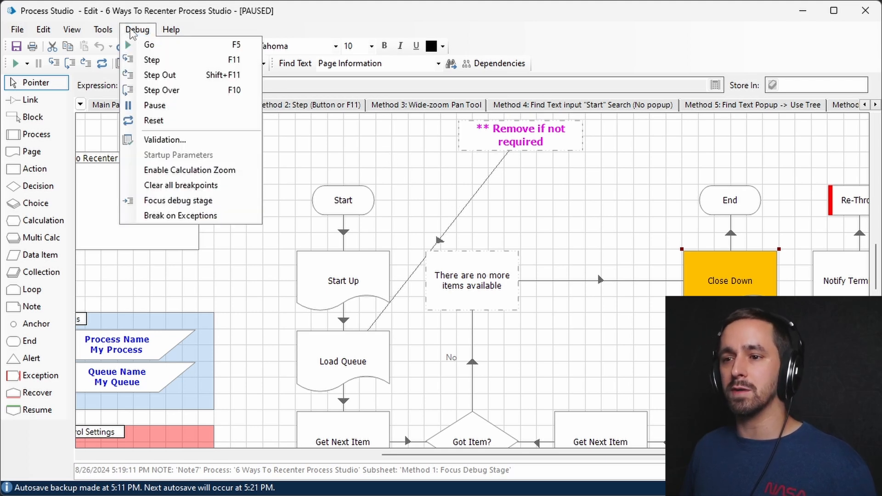
{"action": "left_click", "coordinate": [189, 202]}
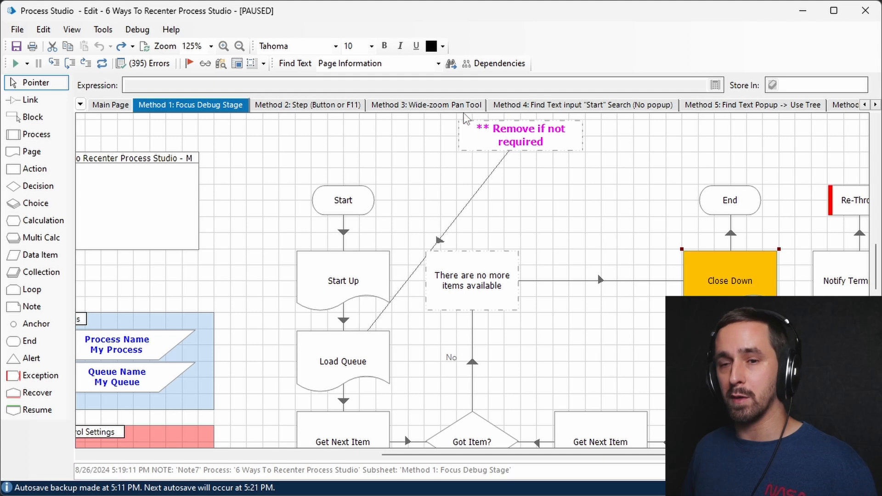
- Make the "There are no more items available" note the current debug stage and step onward from the Method 4 page
{"action": "right_click", "coordinate": [476, 284]}
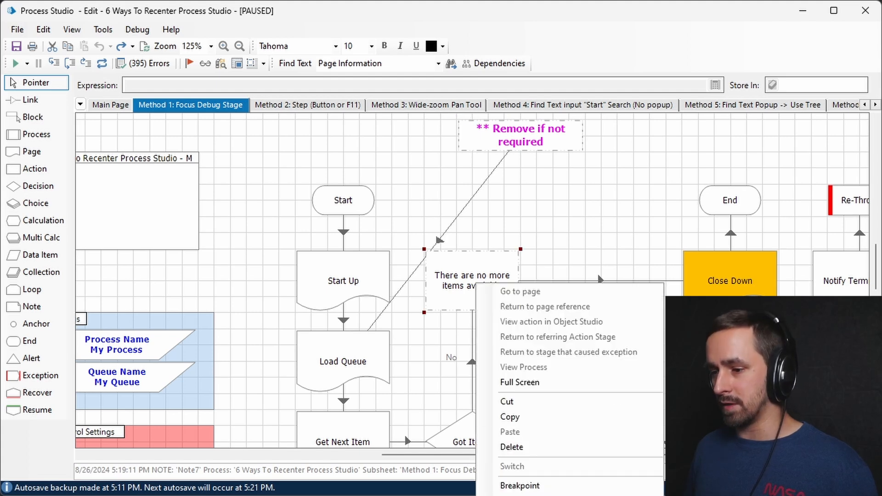
{"action": "left_click", "coordinate": [621, 106]}
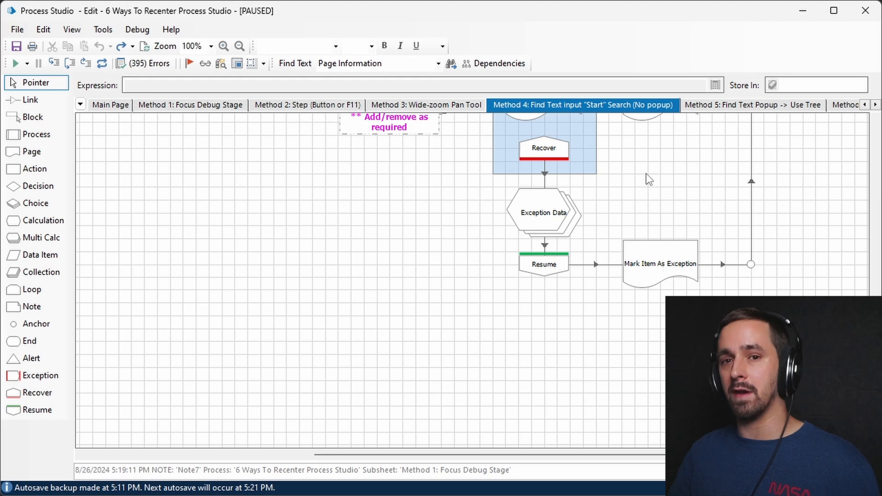
{"action": "key", "text": "ctrl+Page_Up"}
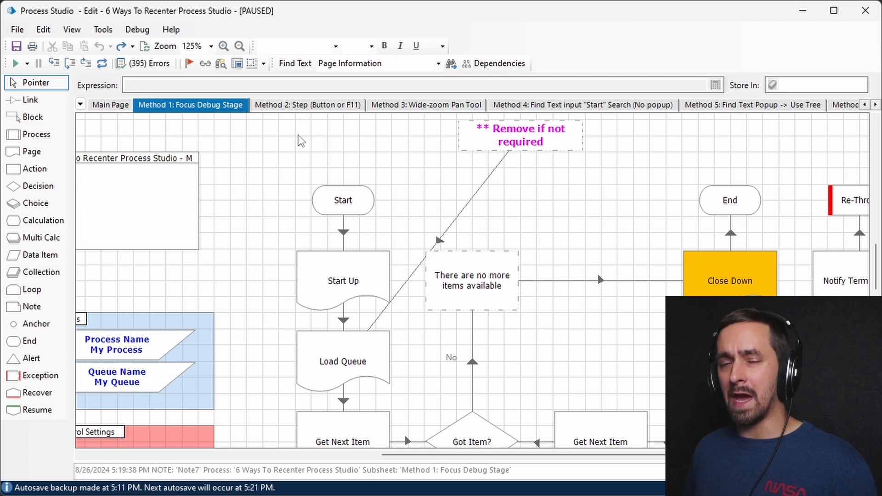
- Select the Close Down stage and reset the paused debug session
{"action": "left_click", "coordinate": [137, 30]}
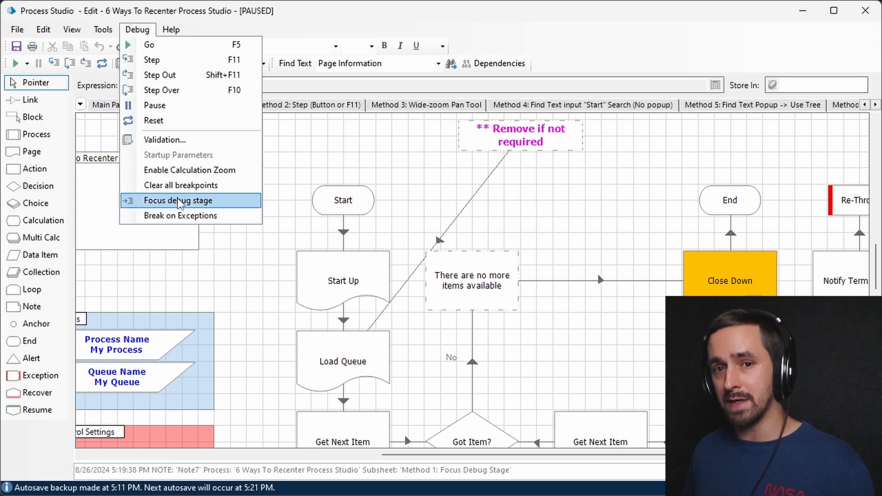
{"action": "left_click", "coordinate": [387, 174]}
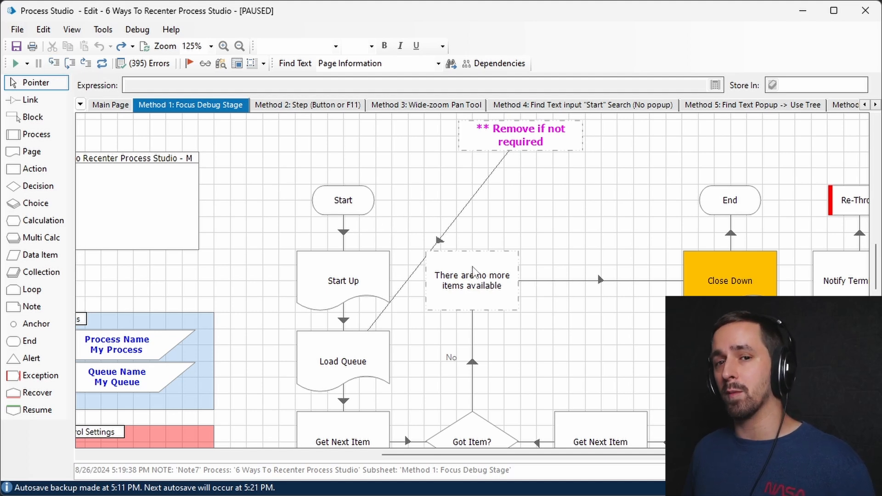
{"action": "left_click", "coordinate": [753, 276]}
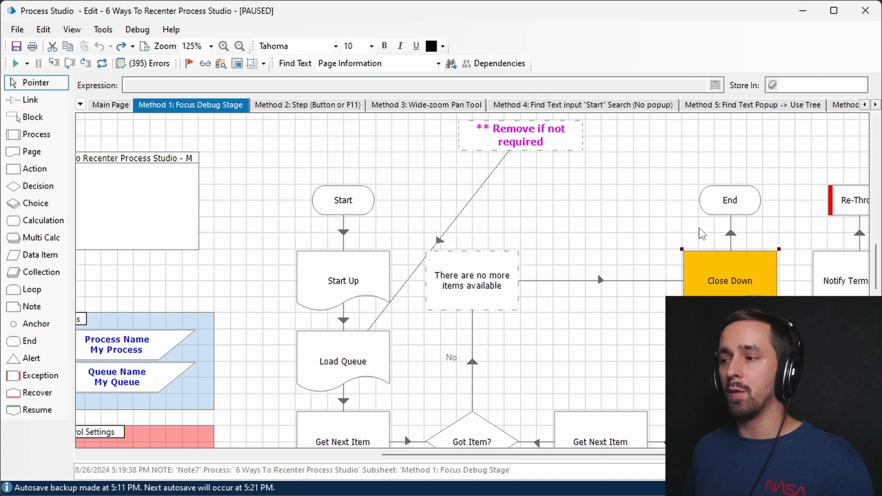
{"action": "key", "text": "ctrl+F5"}
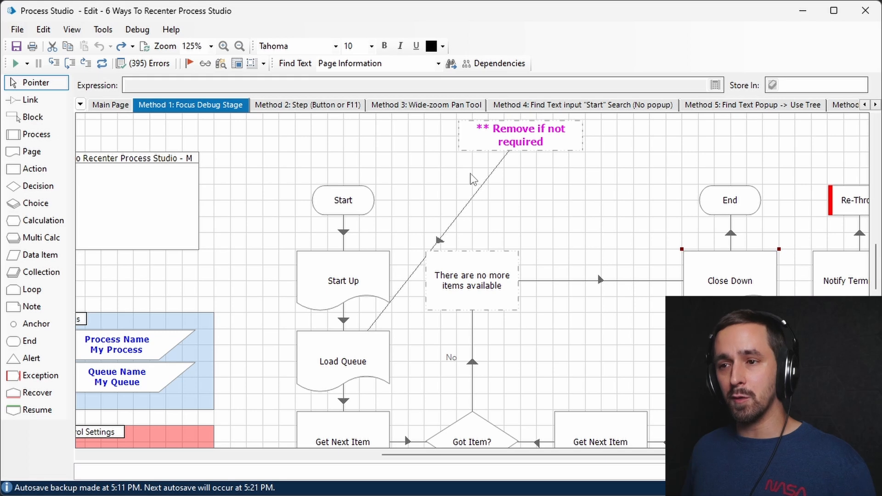
- Set the "There are no more items available" note as the current debug stage and reset the process again
{"action": "right_click", "coordinate": [461, 260]}
{"action": "left_click", "coordinate": [517, 492]}
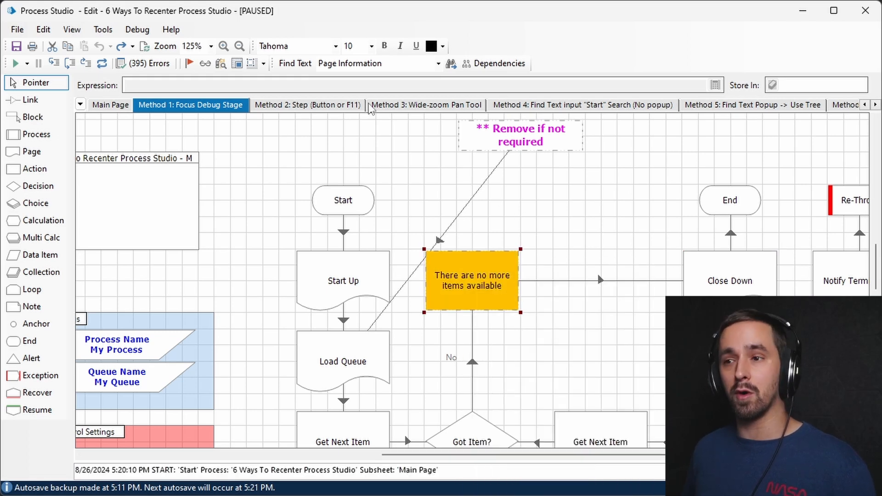
{"action": "left_click", "coordinate": [102, 63]}
{"action": "left_click", "coordinate": [472, 179]}
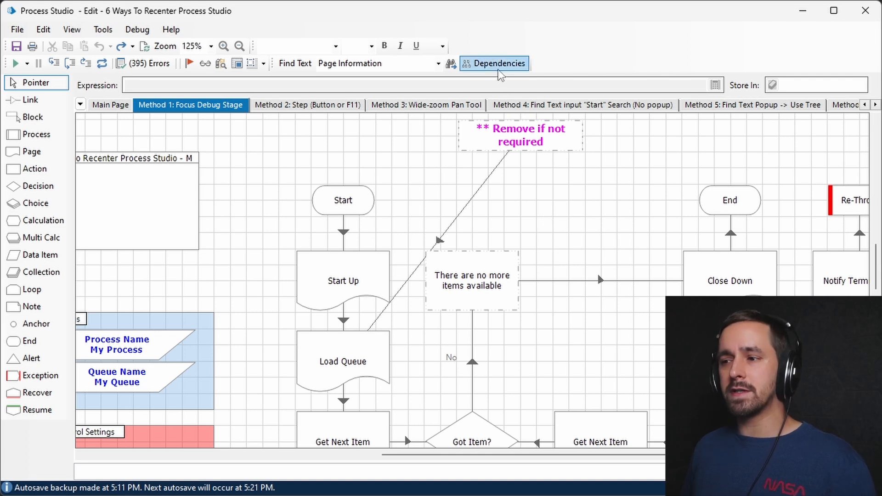
- Try moving the six stages from Start Up to the second Get Next Item diagonally across the canvas, and undo the move
{"action": "scroll", "coordinate": [578, 193], "scroll_direction": "down", "scroll_amount": 1}
{"action": "scroll", "coordinate": [597, 202], "scroll_direction": "down", "scroll_amount": 2}
{"action": "left_click_drag", "start_coordinate": [637, 156], "coordinate": [288, 410]}
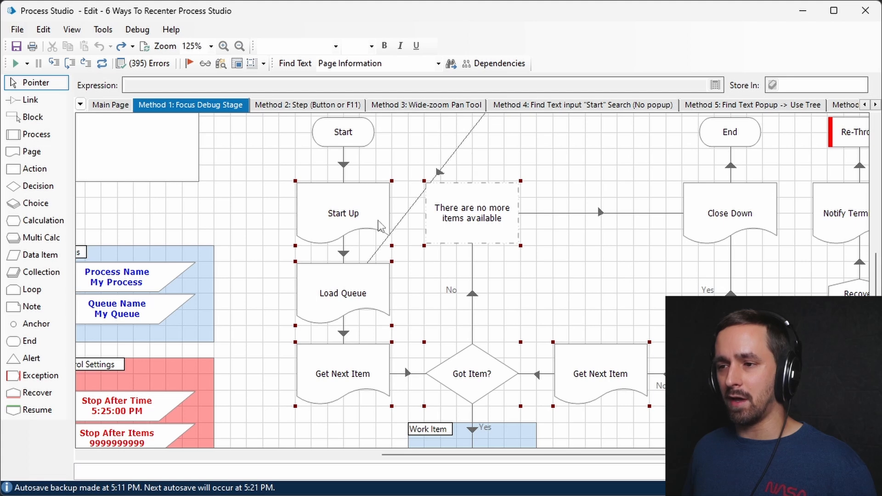
{"action": "left_click_drag", "start_coordinate": [379, 225], "coordinate": [445, 276]}
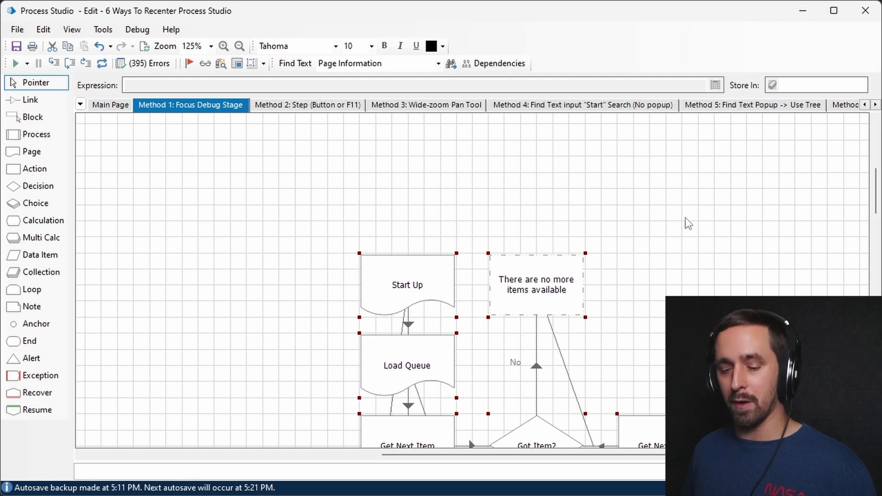
{"action": "key", "text": "ctrl+z"}
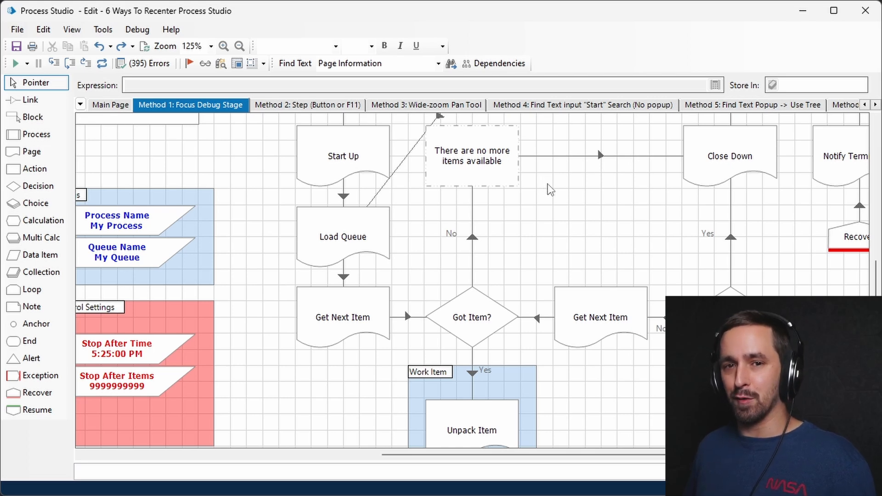
- Shift the Method 1 page view away from the diagram to an empty area of the canvas
{"action": "scroll", "coordinate": [565, 189], "scroll_direction": "up", "scroll_amount": 2}
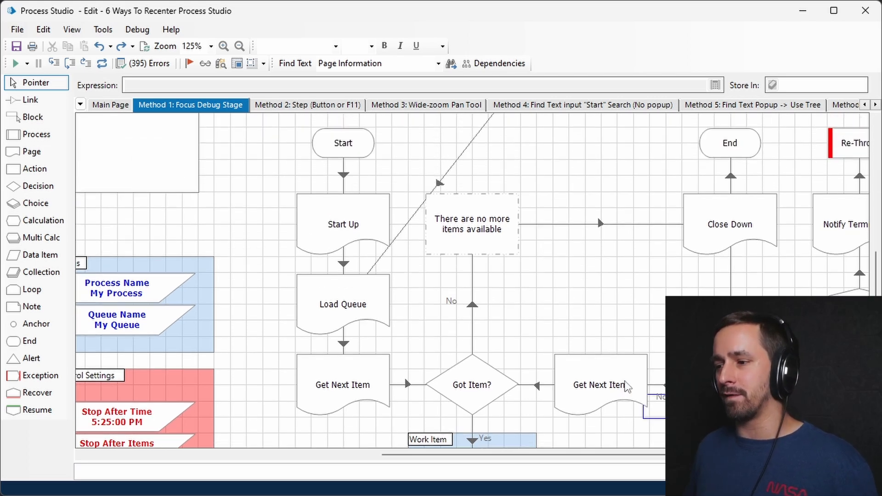
{"action": "left_click", "coordinate": [405, 220]}
{"action": "left_click", "coordinate": [517, 198]}
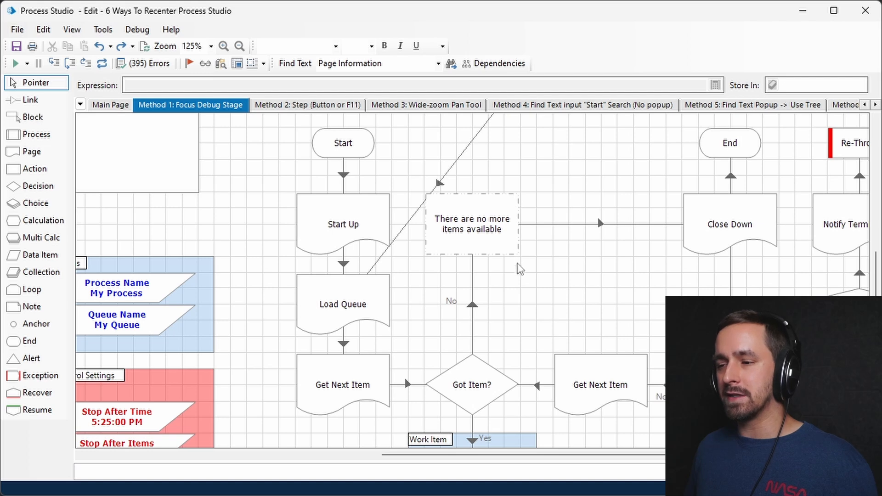
{"action": "scroll", "coordinate": [519, 269], "scroll_direction": "up", "scroll_amount": 10}
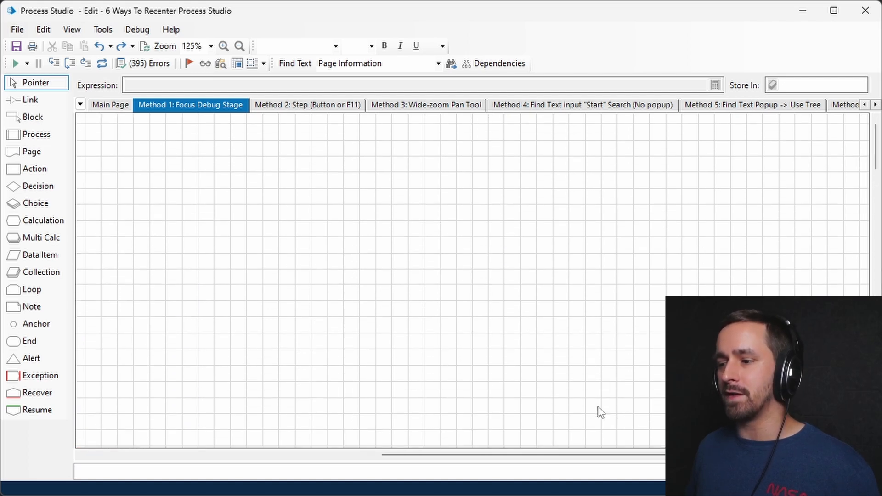
{"action": "scroll", "coordinate": [585, 451], "scroll_direction": "right", "scroll_amount": 5}
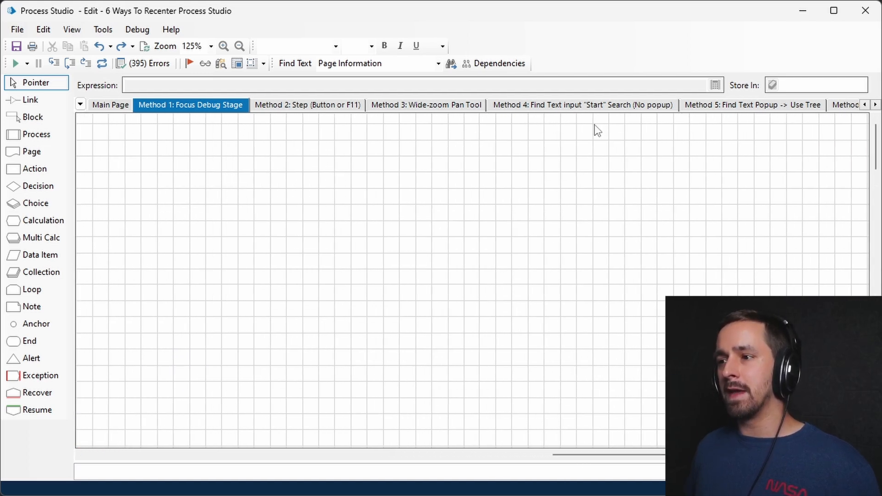
- Look through the Method 4, Method 5 and Method 6 pages to check where each view is positioned
{"action": "left_click", "coordinate": [790, 106]}
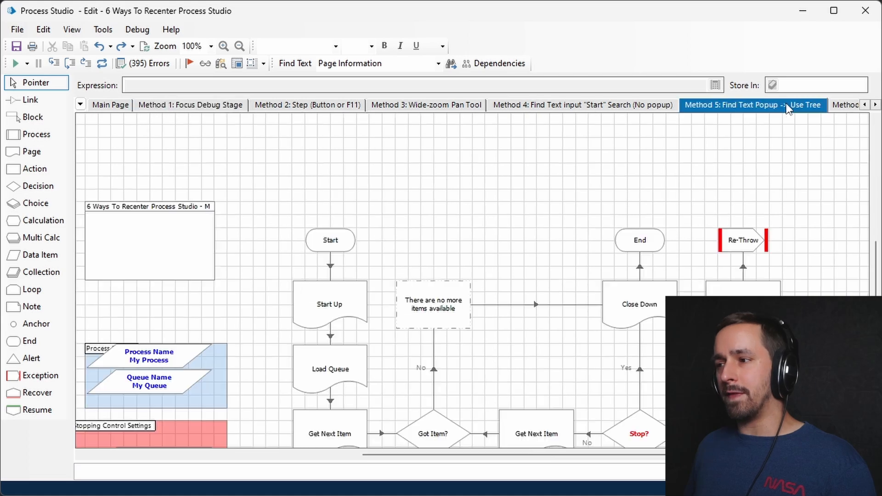
{"action": "left_click", "coordinate": [670, 108]}
{"action": "left_click", "coordinate": [751, 108]}
{"action": "left_click", "coordinate": [851, 106]}
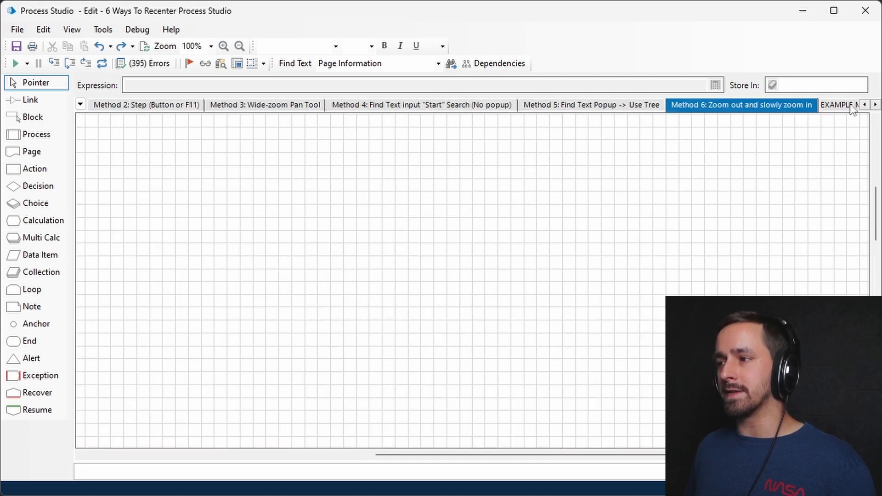
- Open the Method 3: Wide-zoom Pan Tool page and select the pink-text note at the diagram's edge
{"action": "left_click", "coordinate": [271, 106]}
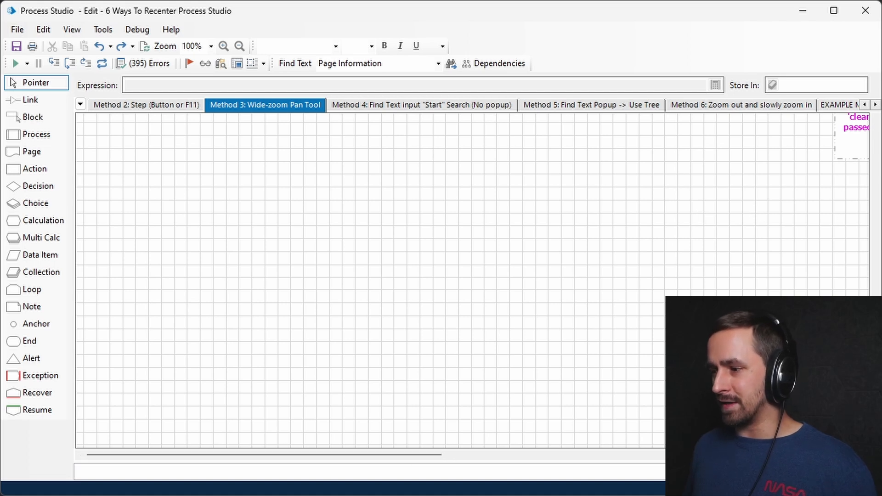
{"action": "scroll", "coordinate": [858, 122], "scroll_direction": "down", "scroll_amount": 2}
{"action": "left_click", "coordinate": [859, 122]}
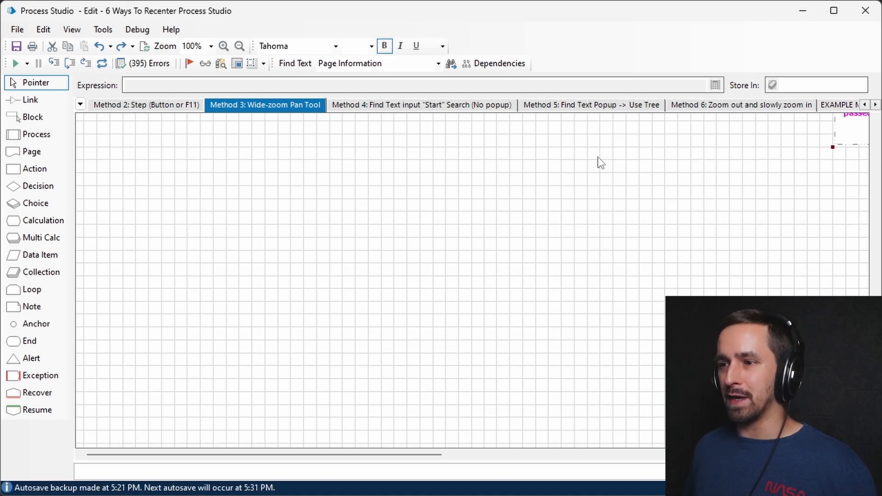
- Deselect the note and recenter the Method 3 page on the diagram's start area with the wide-zoom Pan tool
{"action": "left_click", "coordinate": [439, 174]}
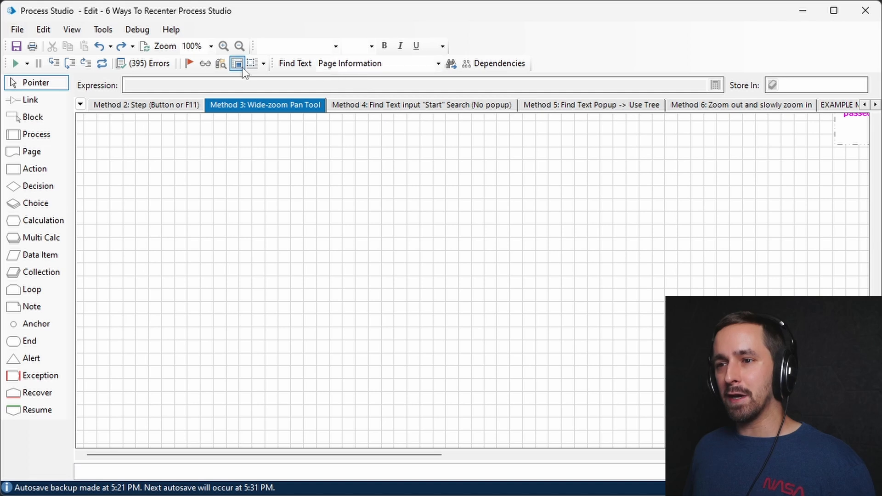
{"action": "left_click", "coordinate": [264, 64]}
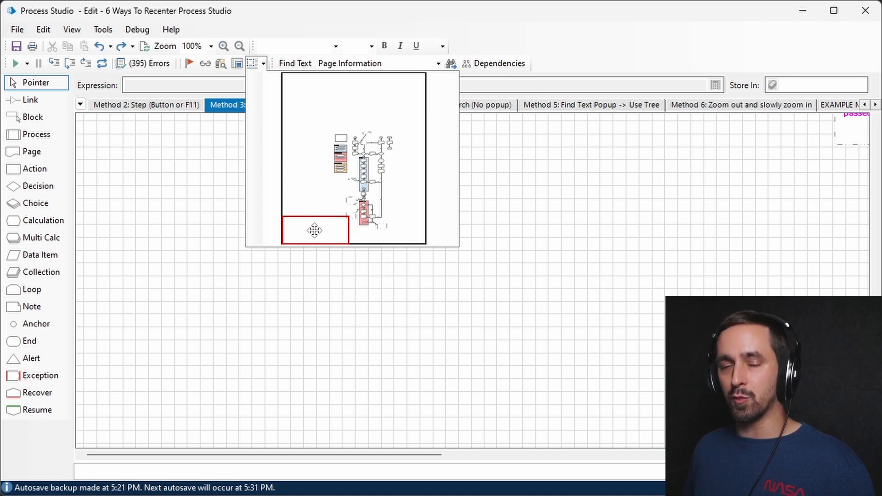
{"action": "left_click_drag", "start_coordinate": [315, 230], "coordinate": [542, 168]}
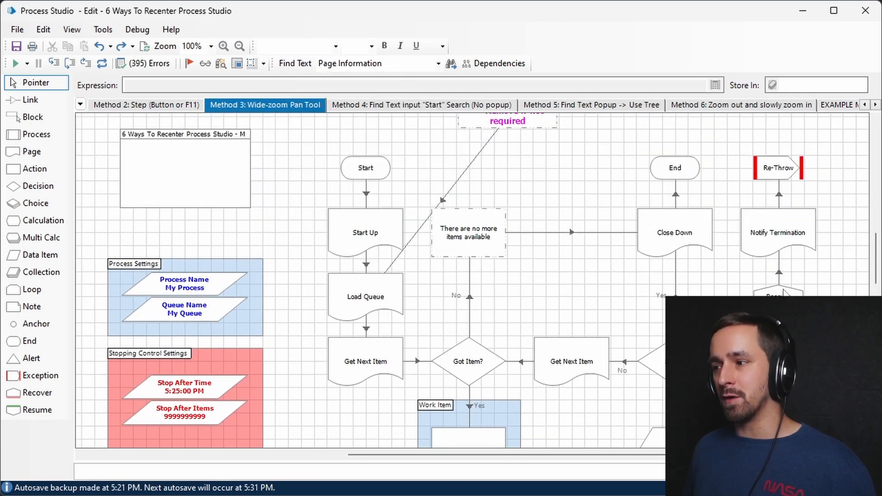
- Shift the Method 3 view to the empty area above the diagram and bring it back onto the diagram with the Pan tool
{"action": "scroll", "coordinate": [879, 275], "scroll_direction": "down", "scroll_amount": 10}
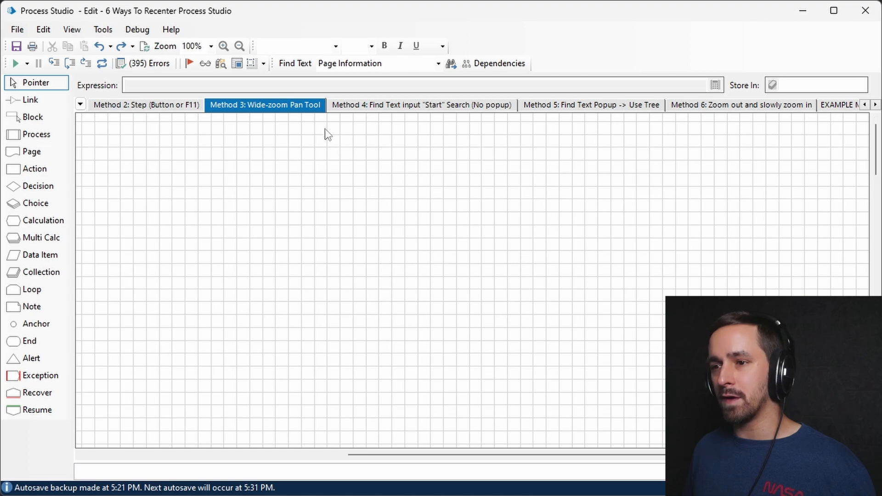
{"action": "left_click", "coordinate": [263, 63]}
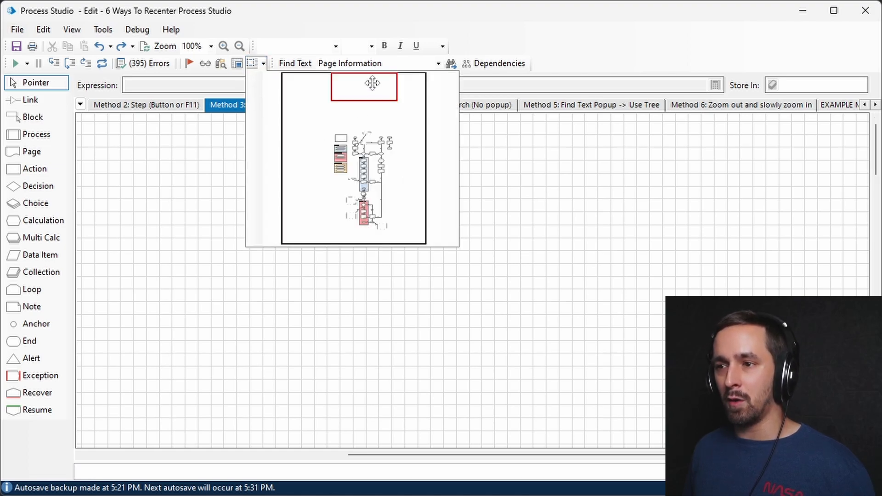
{"action": "left_click_drag", "start_coordinate": [372, 83], "coordinate": [372, 161]}
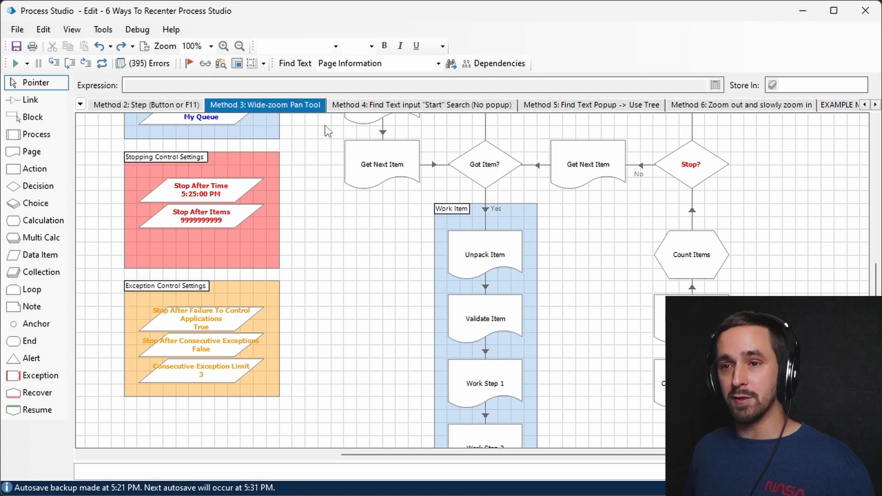
- Reposition the Method 3 page view slightly with the Pan tool and switch to the Method 4 page
{"action": "left_click", "coordinate": [421, 105]}
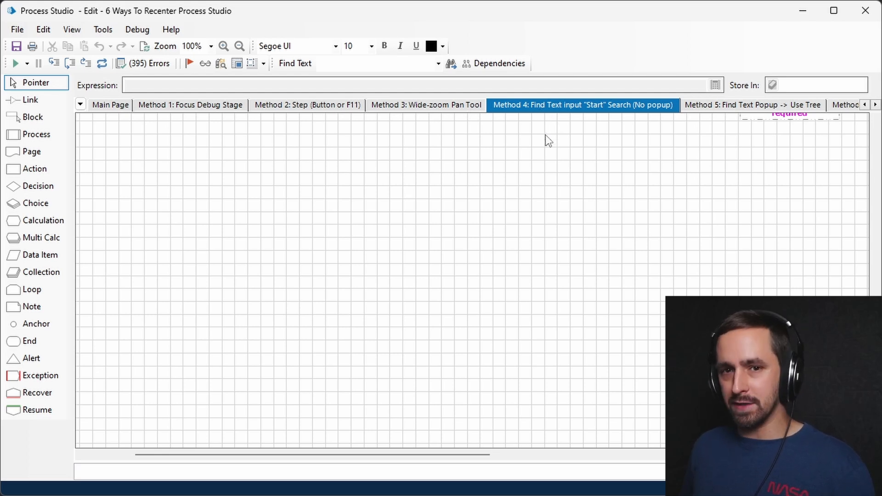
{"action": "left_click", "coordinate": [442, 106]}
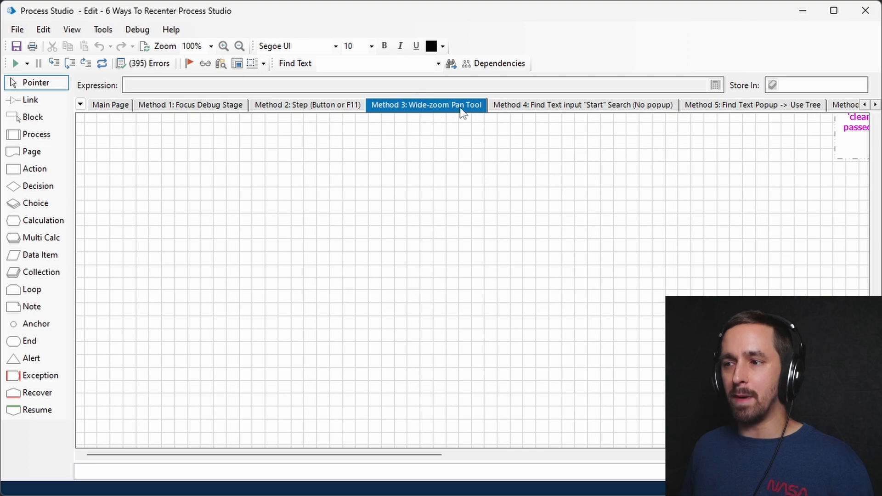
{"action": "left_click", "coordinate": [264, 63]}
{"action": "mouse_move", "coordinate": [307, 218]}
{"action": "left_mouse_down"}
{"action": "mouse_move", "coordinate": [307, 196]}
{"action": "mouse_move", "coordinate": [348, 169]}
{"action": "mouse_move", "coordinate": [360, 174]}
{"action": "mouse_move", "coordinate": [310, 221]}
{"action": "left_mouse_up"}
{"action": "left_click", "coordinate": [599, 107]}
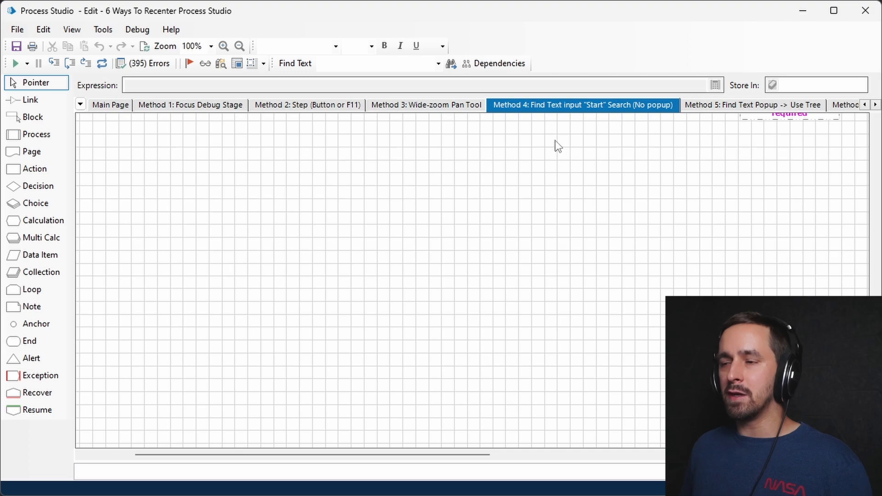
- Look through the Method 1 to Method 6 pages to check where each view is positioned
{"action": "left_click", "coordinate": [221, 106]}
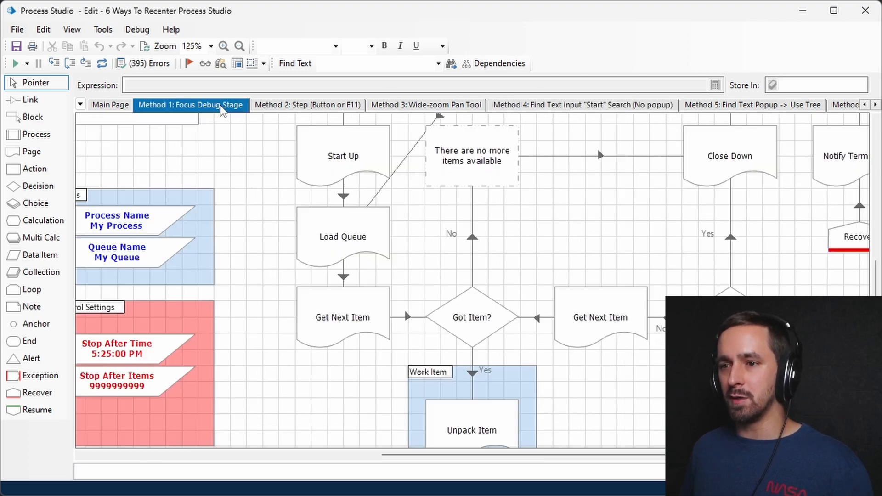
{"action": "left_click", "coordinate": [295, 109]}
{"action": "left_click", "coordinate": [418, 106]}
{"action": "left_click", "coordinate": [562, 107]}
{"action": "left_click", "coordinate": [714, 109]}
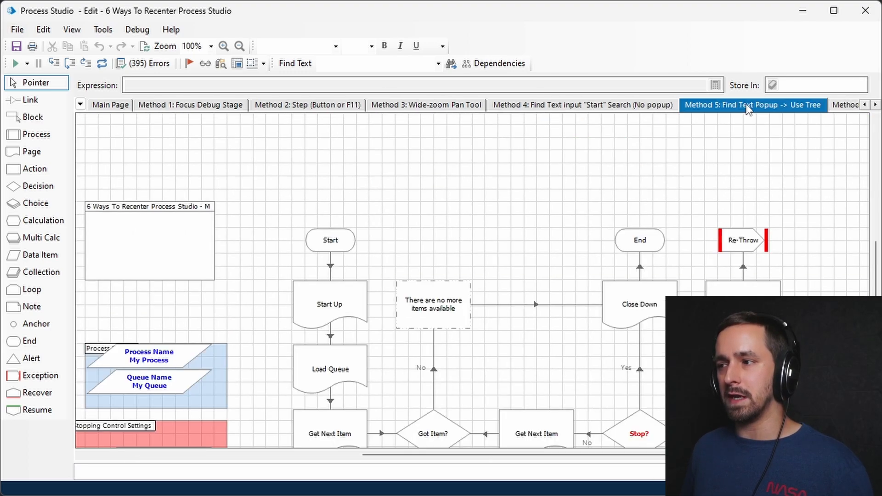
{"action": "scroll", "coordinate": [619, 104], "scroll_direction": "down", "scroll_amount": 5}
{"action": "left_click", "coordinate": [330, 104]}
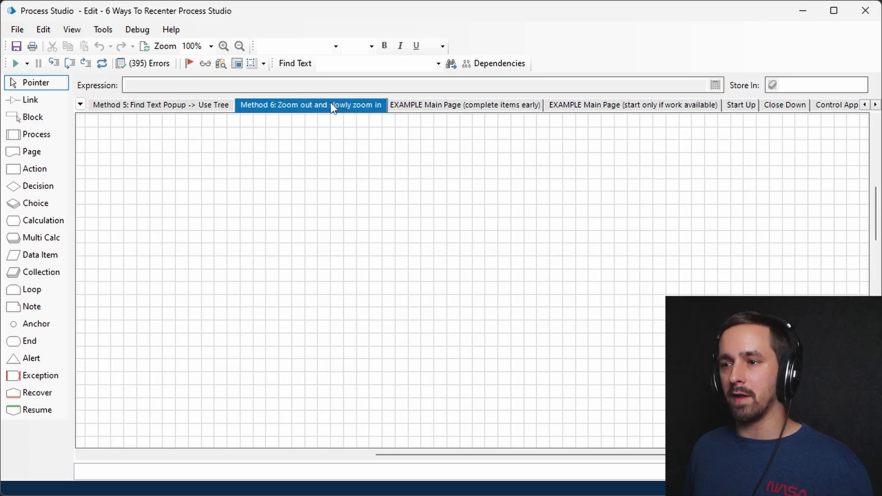
- Check the view position on each page from EXAMPLE Main Page (complete items early) through Get Next Item
{"action": "left_click", "coordinate": [465, 104]}
{"action": "left_click", "coordinate": [620, 103]}
{"action": "left_click", "coordinate": [741, 106]}
{"action": "left_click", "coordinate": [785, 105]}
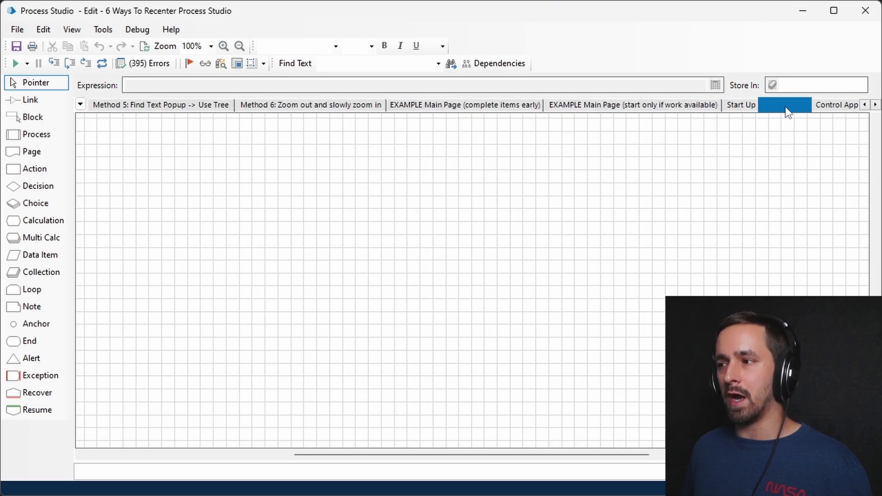
{"action": "left_click", "coordinate": [835, 104]}
{"action": "left_click", "coordinate": [875, 105]}
{"action": "left_click", "coordinate": [874, 105]}
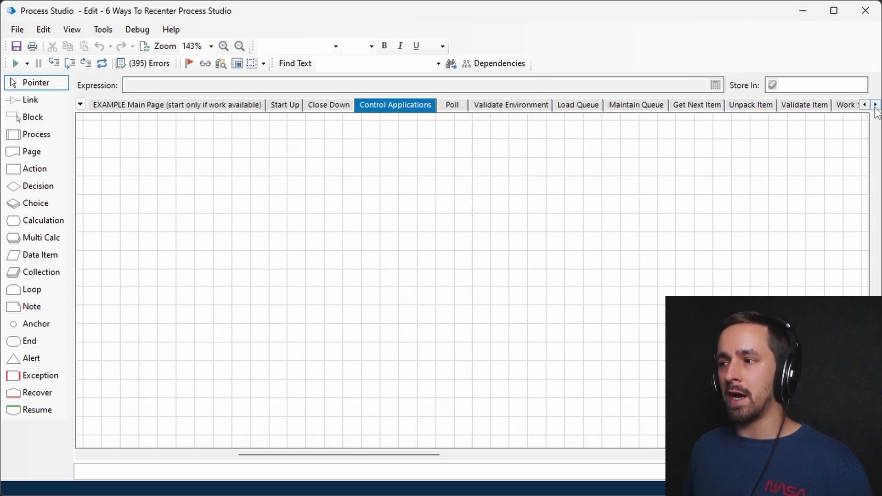
{"action": "left_click", "coordinate": [450, 105]}
{"action": "left_click", "coordinate": [510, 105]}
{"action": "left_click", "coordinate": [592, 106]}
{"action": "left_click", "coordinate": [643, 104]}
{"action": "left_click", "coordinate": [705, 108]}
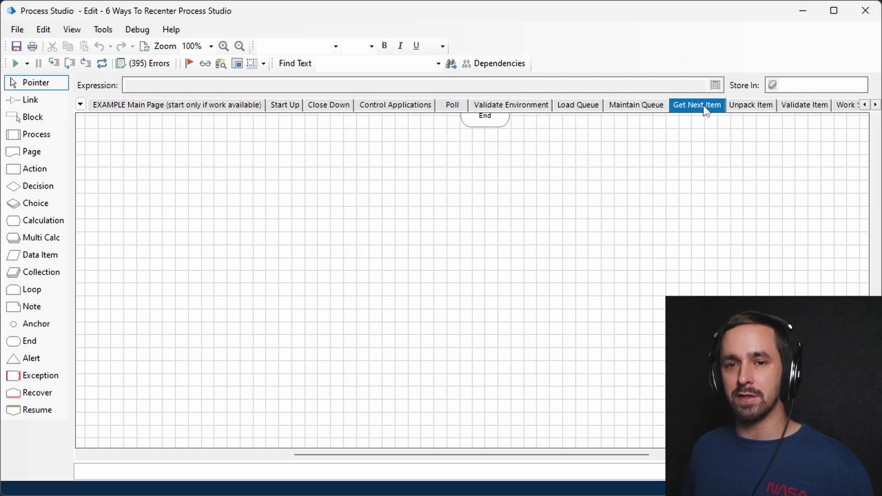
- Pan the Get Next Item view onto an empty area and run a Find Text search for "Start"
{"action": "left_click", "coordinate": [264, 64]}
{"action": "mouse_move", "coordinate": [353, 184]}
{"action": "left_mouse_down"}
{"action": "mouse_move", "coordinate": [348, 151]}
{"action": "mouse_move", "coordinate": [346, 182]}
{"action": "left_mouse_up"}
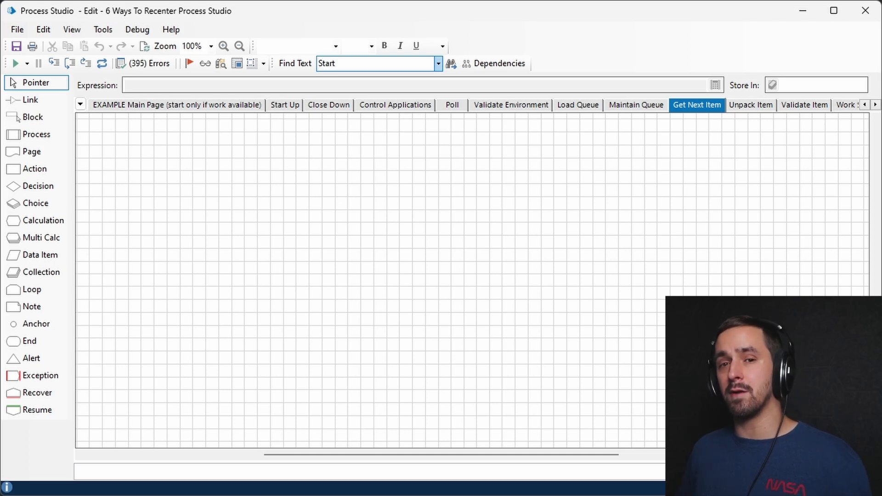
{"action": "double_click", "coordinate": [356, 65]}
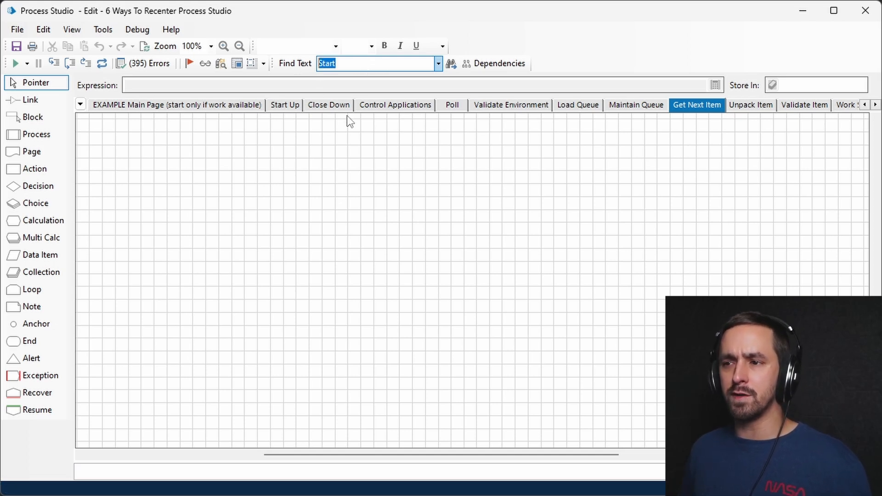
{"action": "left_click", "coordinate": [360, 65]}
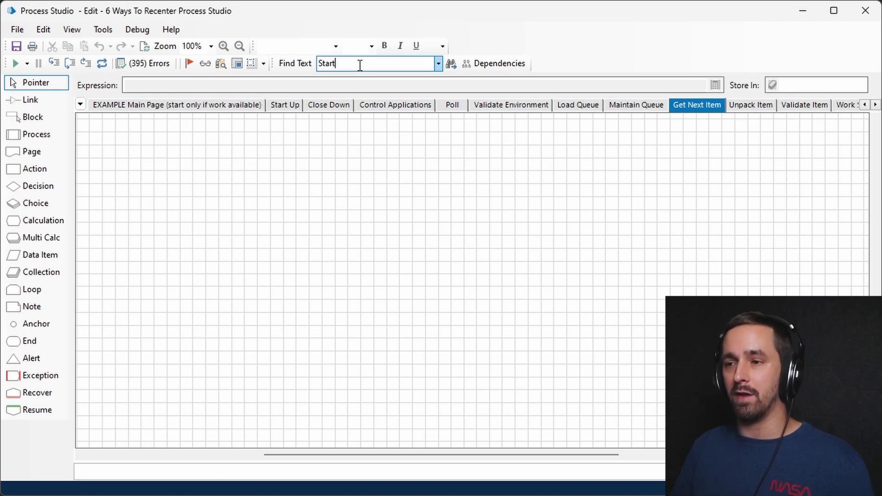
{"action": "key", "text": "Return"}
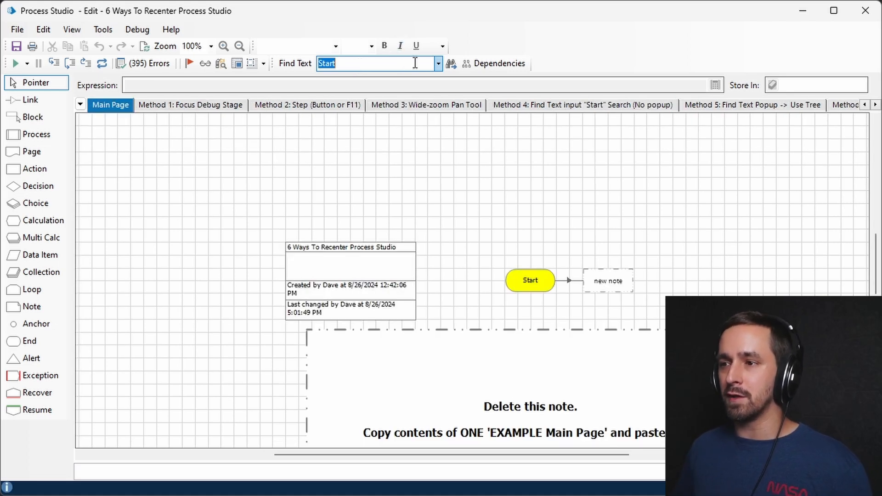
- Cycle through every further match for "Start" across the process pages until the search ends, and dismiss the completion message
{"action": "left_click", "coordinate": [451, 64]}
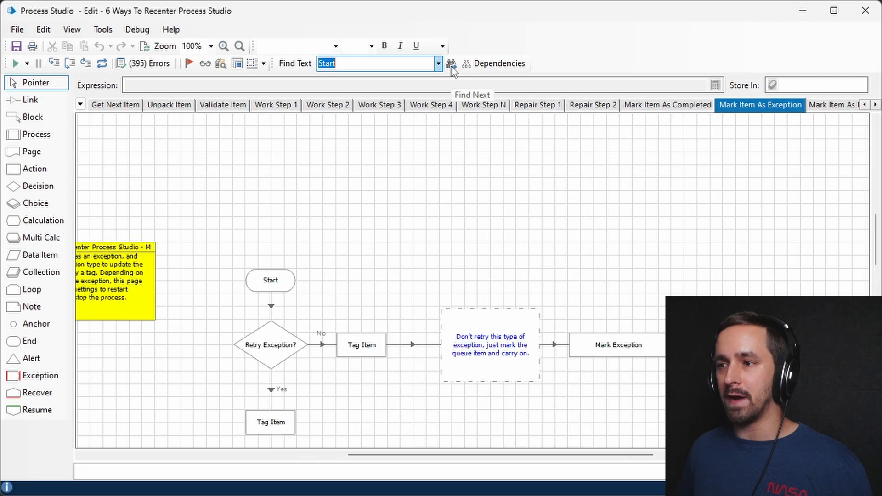
{"action": "left_click", "coordinate": [450, 64]}
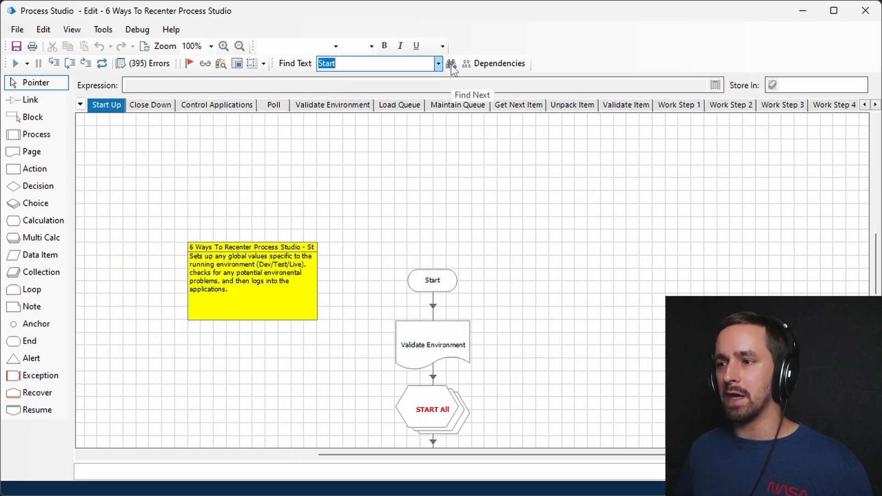
{"action": "left_click", "coordinate": [450, 64]}
{"action": "left_click", "coordinate": [450, 64]}
{"action": "left_click", "coordinate": [450, 64]}
{"action": "left_click", "coordinate": [451, 64]}
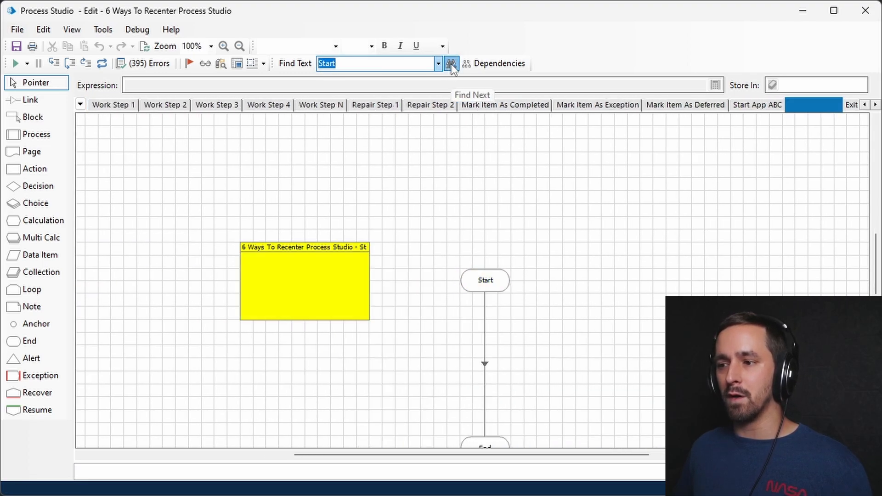
{"action": "left_click", "coordinate": [451, 65]}
{"action": "left_click", "coordinate": [451, 64]}
{"action": "left_click", "coordinate": [450, 63]}
{"action": "left_click", "coordinate": [450, 63]}
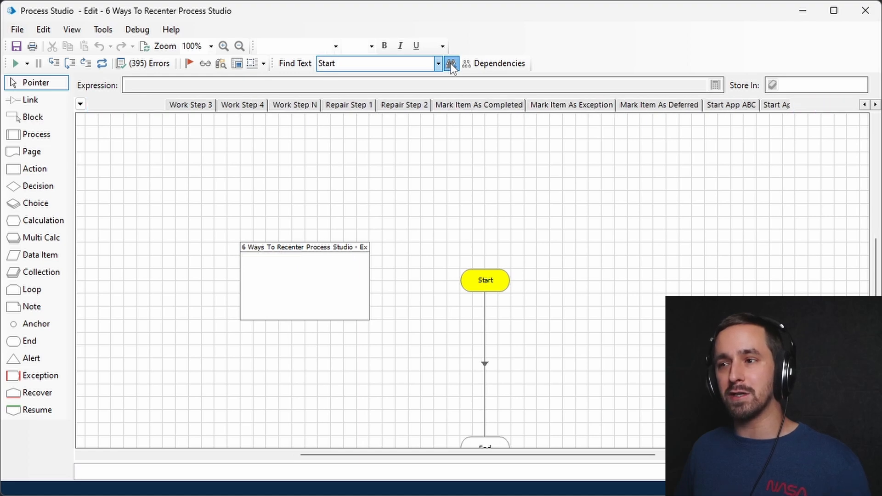
{"action": "left_click", "coordinate": [450, 63]}
{"action": "left_click", "coordinate": [450, 63]}
{"action": "left_click", "coordinate": [450, 63]}
{"action": "left_click", "coordinate": [451, 64]}
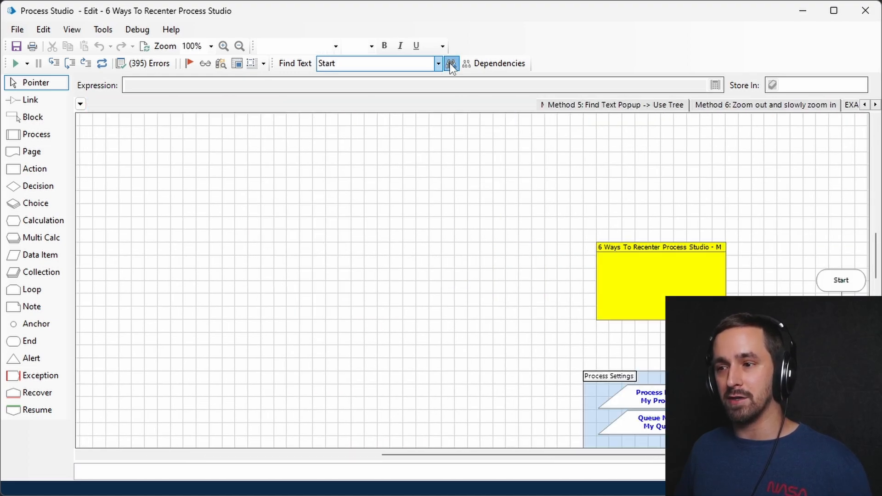
{"action": "left_click", "coordinate": [450, 64]}
{"action": "left_click", "coordinate": [450, 64]}
{"action": "left_click", "coordinate": [451, 64]}
{"action": "left_click", "coordinate": [450, 64]}
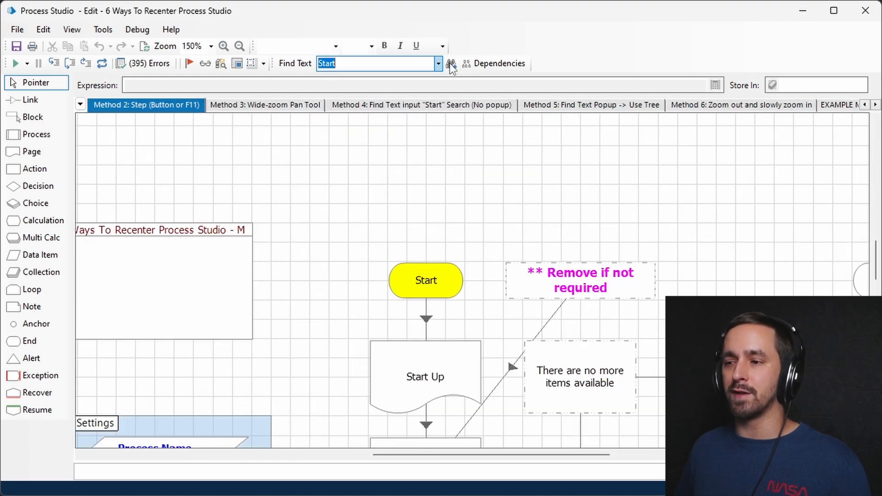
{"action": "left_click", "coordinate": [451, 64]}
{"action": "left_click", "coordinate": [450, 65]}
{"action": "left_click", "coordinate": [451, 65]}
{"action": "left_click", "coordinate": [450, 63]}
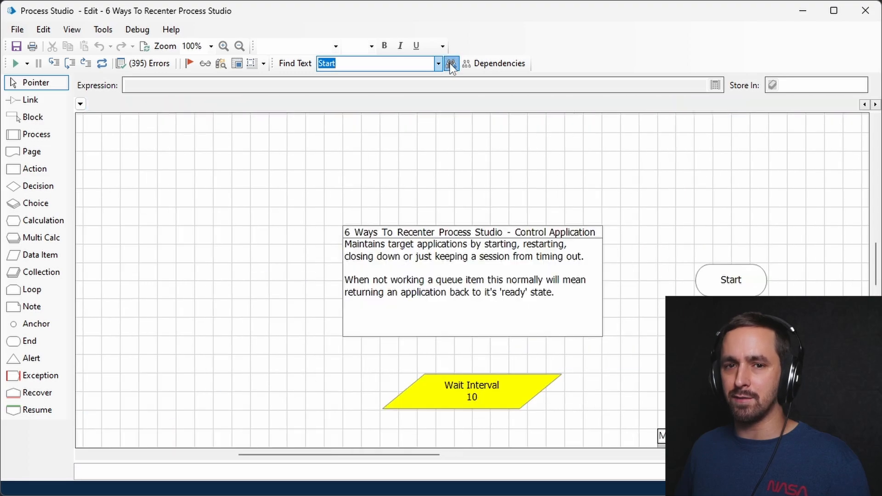
{"action": "left_click", "coordinate": [450, 63]}
{"action": "left_click", "coordinate": [450, 63]}
{"action": "left_click", "coordinate": [450, 64]}
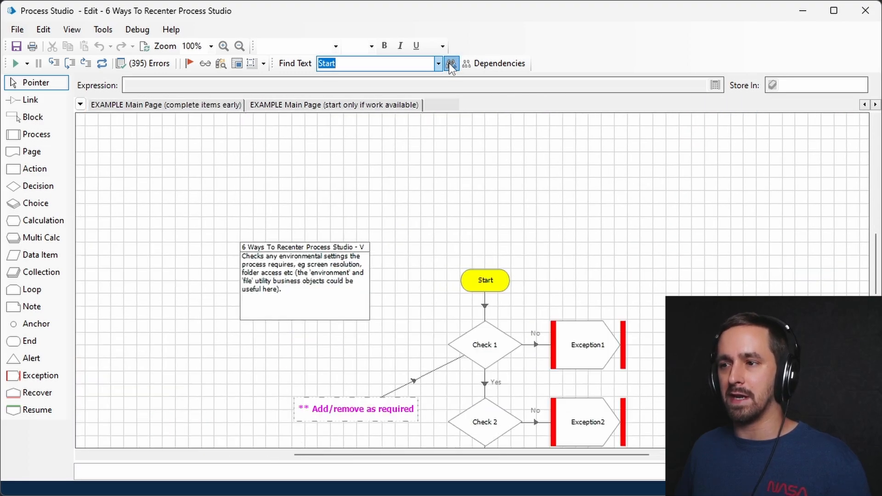
{"action": "left_click", "coordinate": [450, 64]}
{"action": "left_click", "coordinate": [450, 64]}
{"action": "left_click", "coordinate": [450, 64]}
{"action": "left_click", "coordinate": [451, 64]}
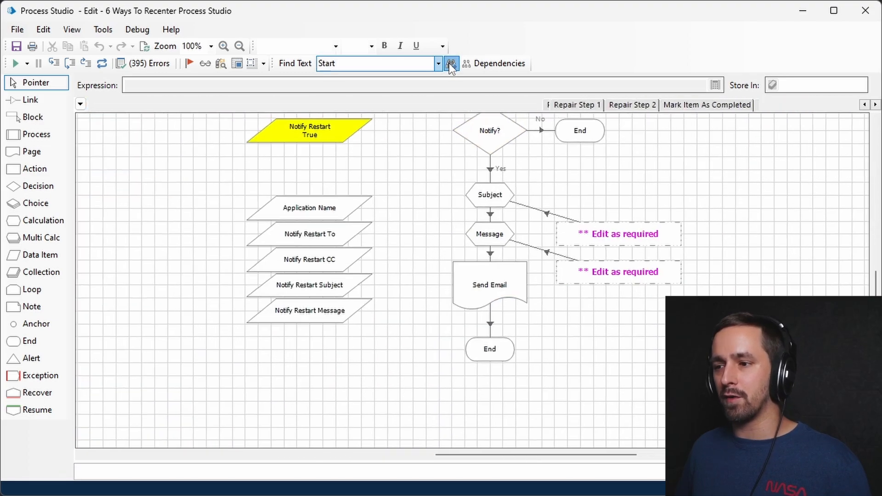
{"action": "left_click", "coordinate": [451, 64]}
{"action": "left_click", "coordinate": [451, 64]}
{"action": "left_click", "coordinate": [450, 65]}
{"action": "left_click", "coordinate": [450, 65]}
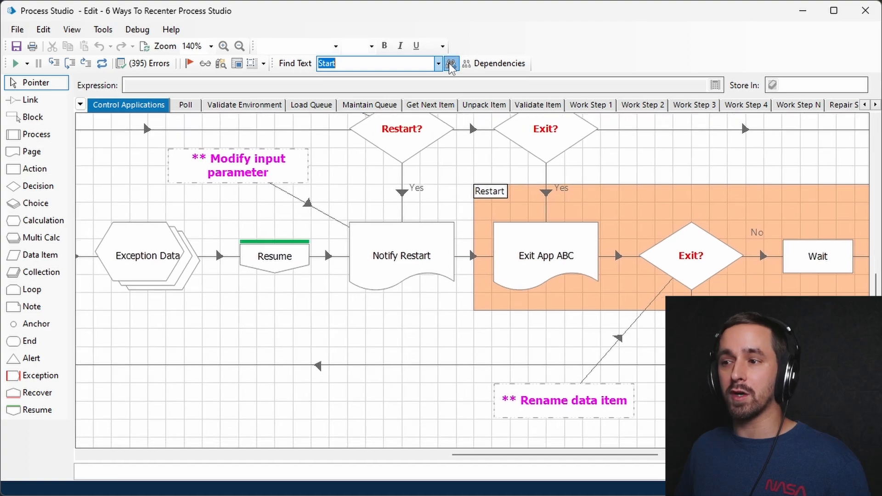
{"action": "left_click", "coordinate": [450, 64]}
{"action": "left_click", "coordinate": [450, 64]}
{"action": "left_click", "coordinate": [451, 64]}
{"action": "left_click", "coordinate": [450, 64]}
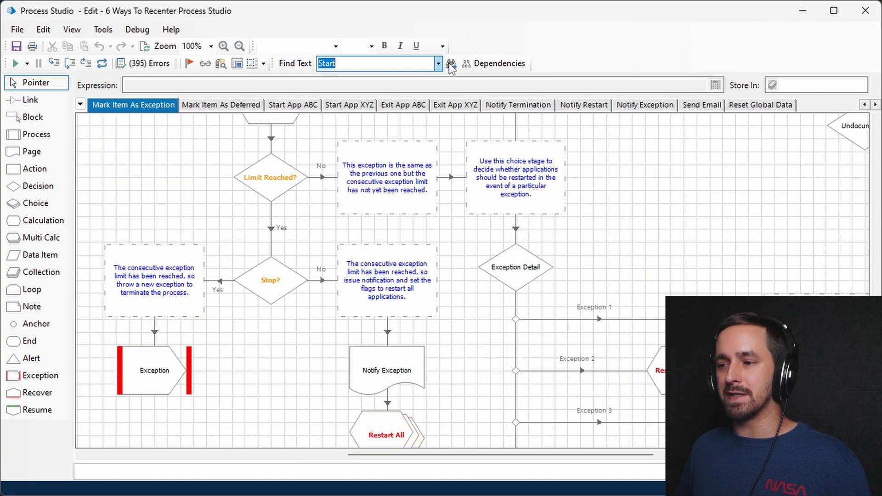
{"action": "left_click", "coordinate": [450, 65]}
{"action": "left_click", "coordinate": [450, 64]}
{"action": "left_click", "coordinate": [450, 64]}
{"action": "left_click", "coordinate": [450, 65]}
{"action": "left_click", "coordinate": [450, 65]}
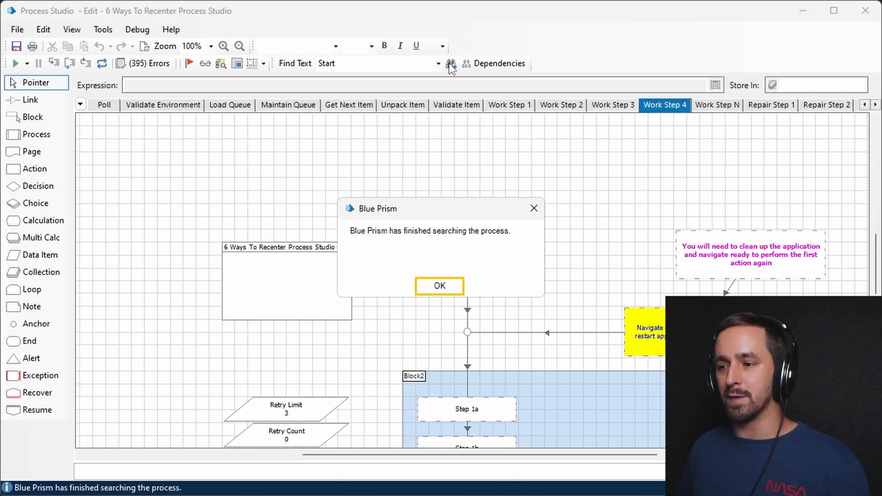
{"action": "left_click", "coordinate": [442, 284]}
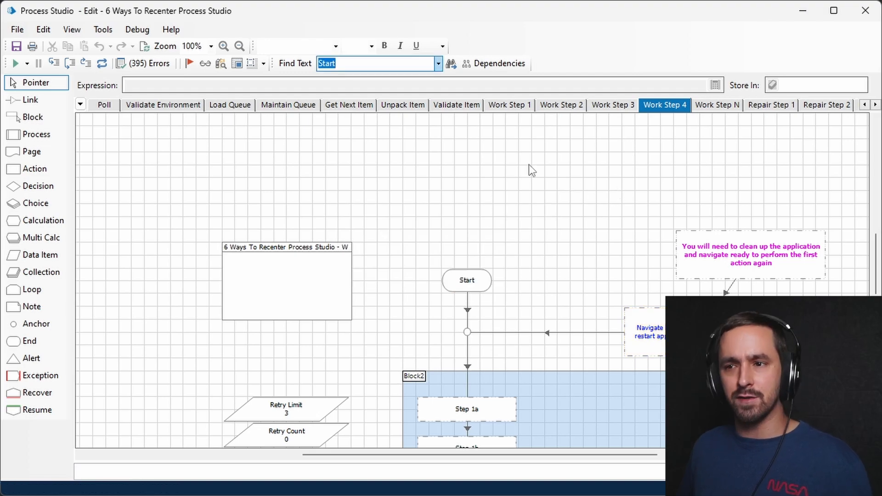
- Go through the Method 1 to Method 6 pages and check how each diagram is centered following the Find Text search
{"action": "left_click", "coordinate": [81, 105]}
{"action": "scroll", "coordinate": [147, 137], "scroll_direction": "up", "scroll_amount": 3}
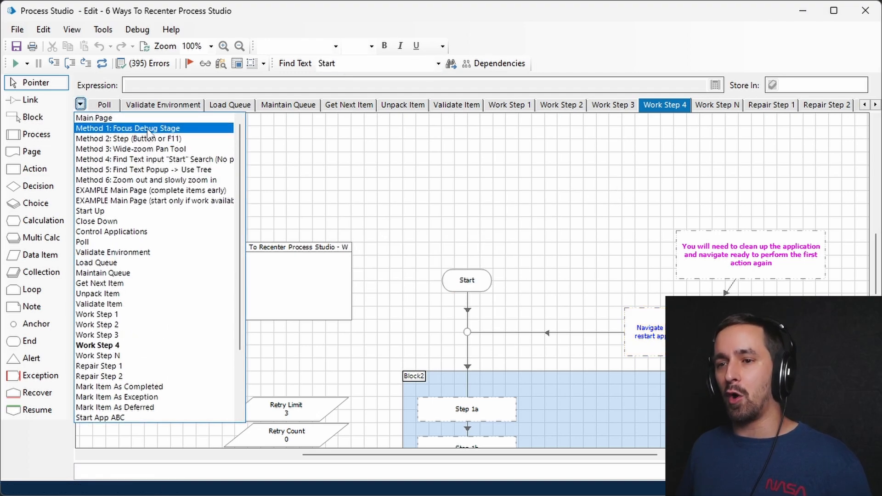
{"action": "left_click", "coordinate": [148, 129]}
{"action": "left_click", "coordinate": [258, 110]}
{"action": "left_click", "coordinate": [386, 107]}
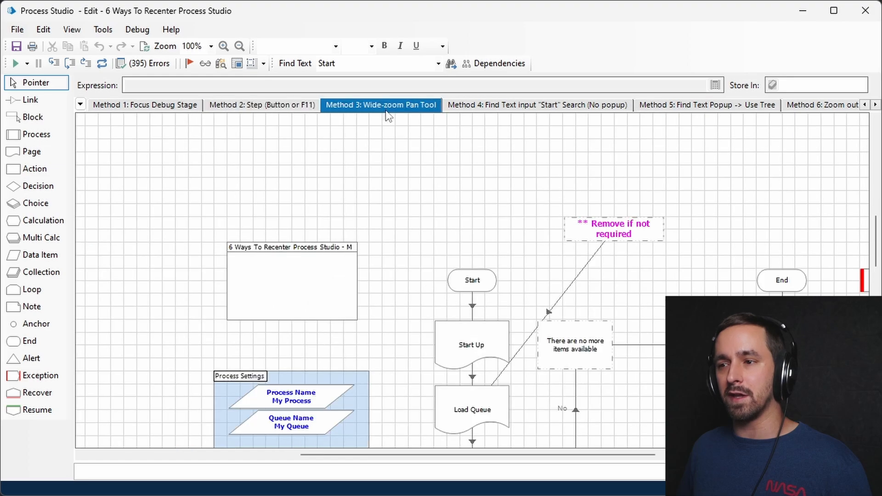
{"action": "left_click", "coordinate": [507, 106]}
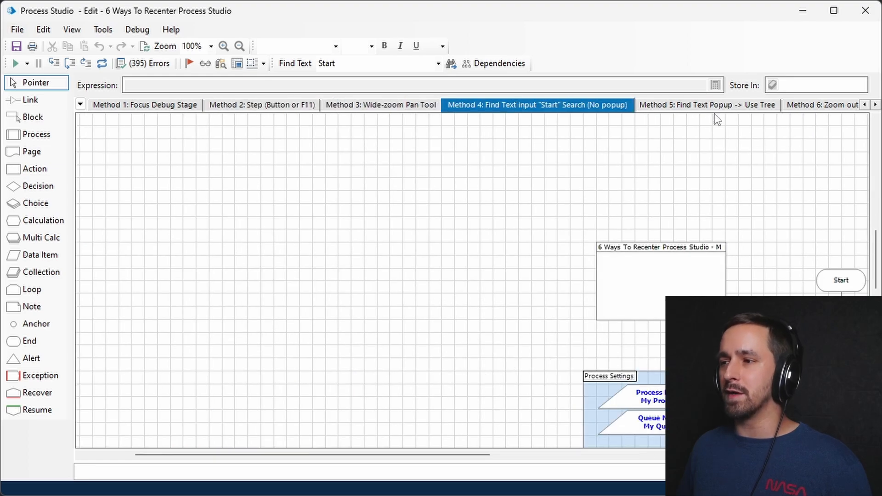
{"action": "left_click", "coordinate": [694, 106]}
{"action": "left_click", "coordinate": [825, 108]}
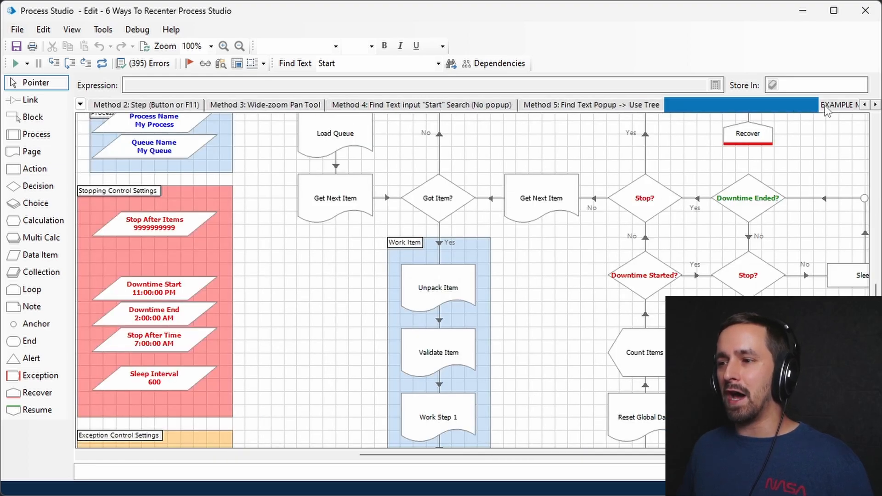
- Check how the diagram is centered on the two EXAMPLE Main Pages, Start Up, Close Down, Control Applications, Poll and the pages following them
{"action": "left_click", "coordinate": [841, 107]}
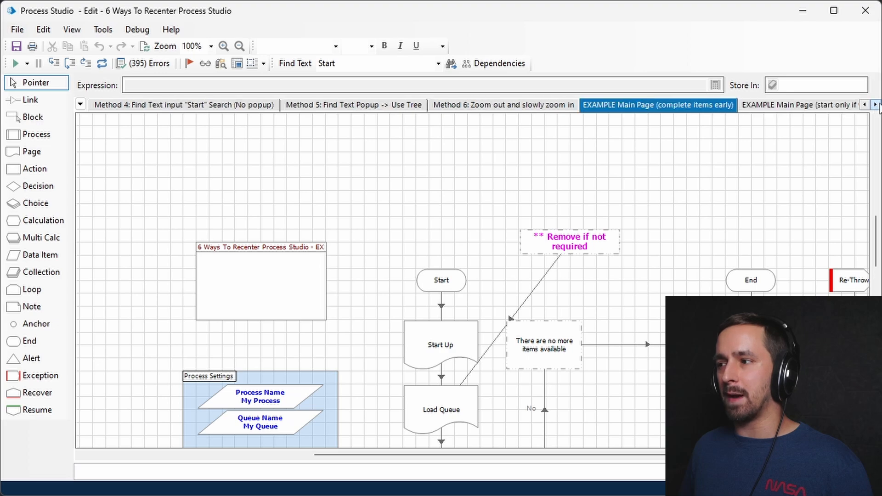
{"action": "left_click", "coordinate": [497, 106]}
{"action": "left_click", "coordinate": [606, 106]}
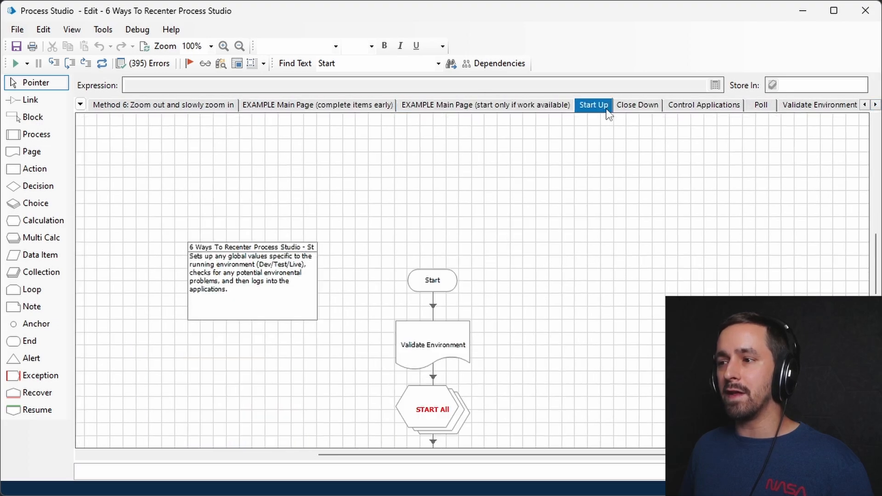
{"action": "left_click", "coordinate": [635, 107]}
{"action": "left_click", "coordinate": [691, 106]}
{"action": "left_click", "coordinate": [762, 106]}
{"action": "left_click", "coordinate": [803, 106]}
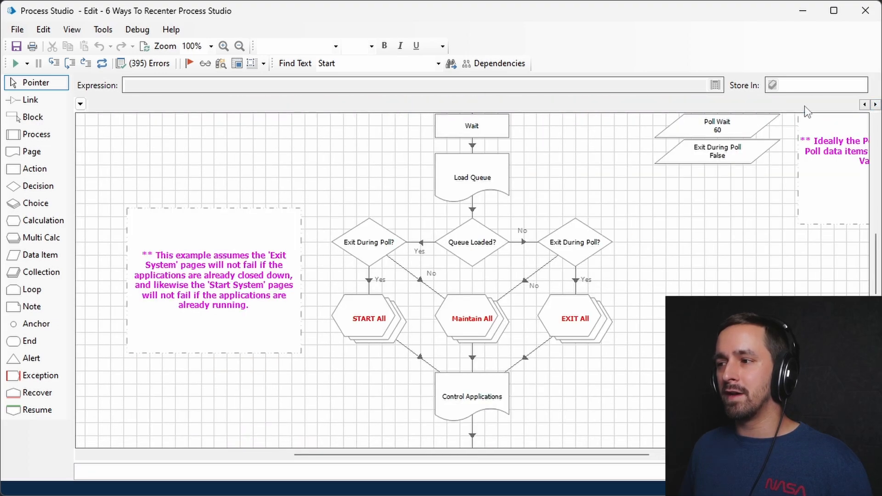
{"action": "left_click", "coordinate": [743, 105]}
{"action": "left_click", "coordinate": [786, 107]}
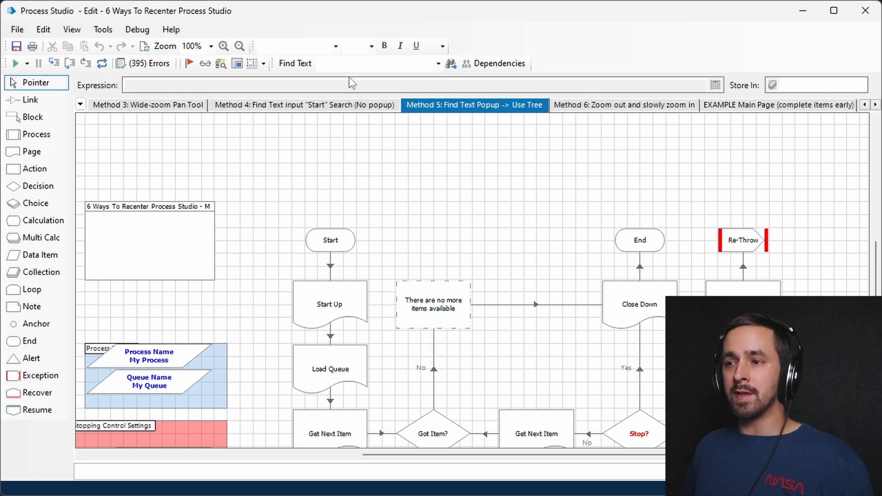
- Search the process for "Start" with Advanced Find and widen the result list's Page column to show the page names
{"action": "left_click", "coordinate": [332, 62]}
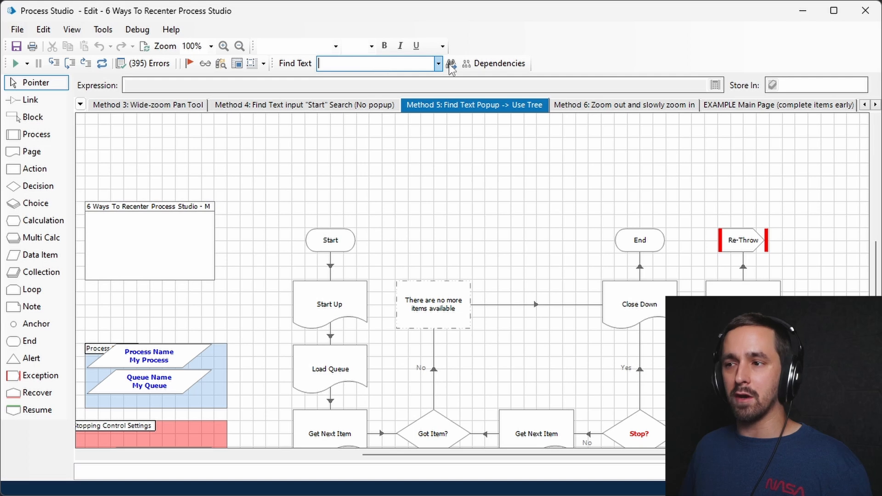
{"action": "left_click", "coordinate": [298, 64]}
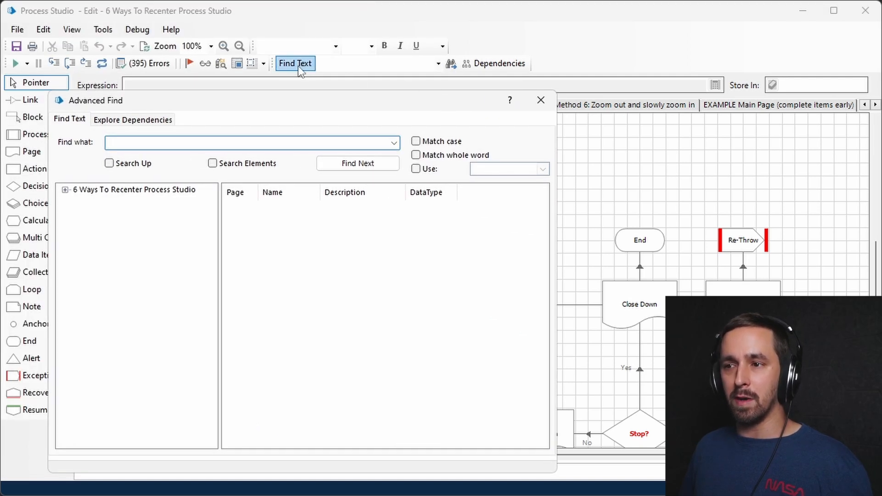
{"action": "left_click_drag", "start_coordinate": [324, 104], "coordinate": [362, 56]}
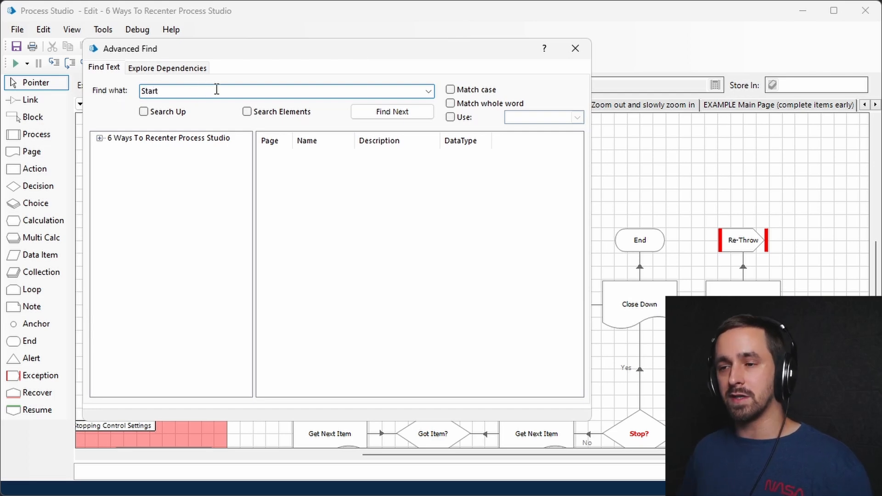
{"action": "left_click", "coordinate": [403, 112]}
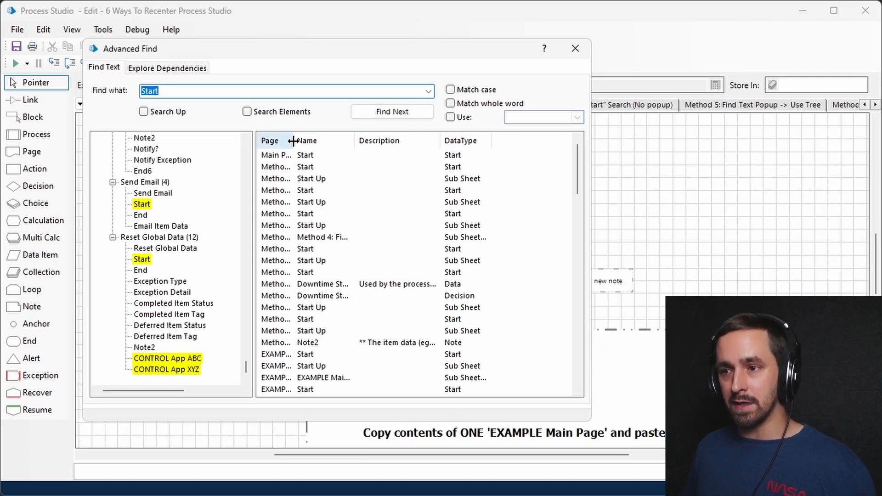
{"action": "left_click_drag", "start_coordinate": [292, 140], "coordinate": [376, 140]}
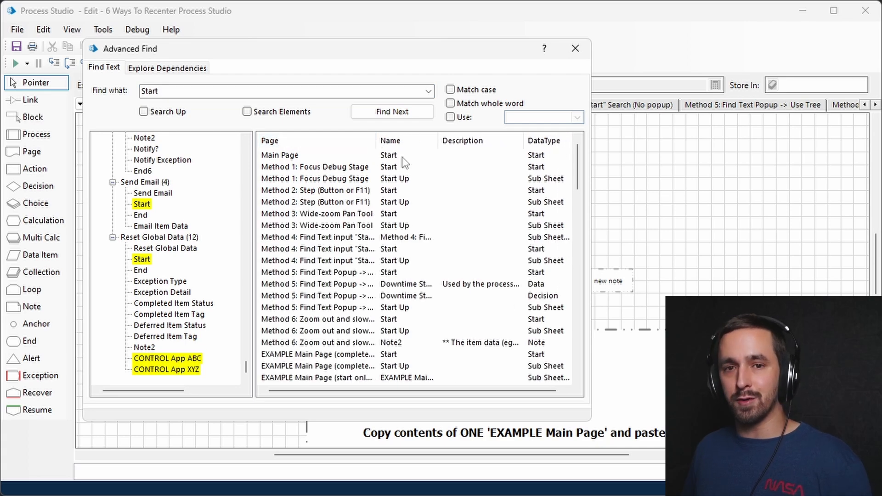
- Open the Start match on the Method 1 page and arrange a narrowed Advanced Find beside a narrowed Process Studio window
{"action": "left_click", "coordinate": [402, 157]}
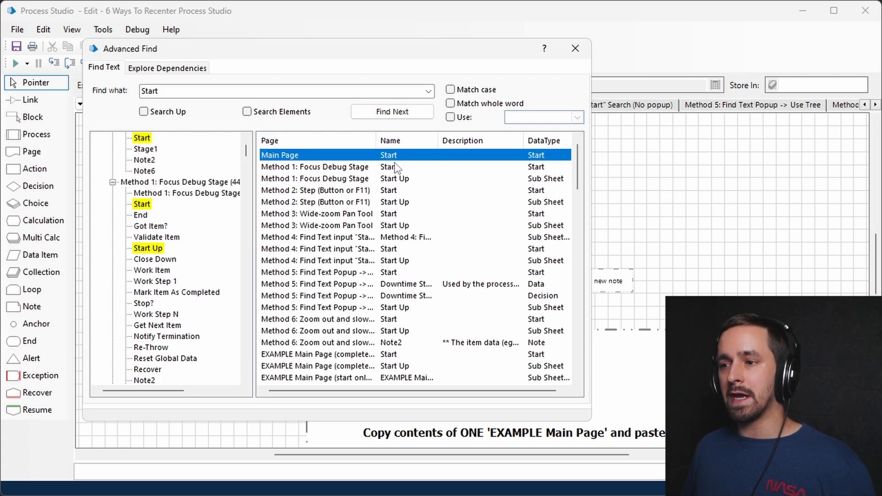
{"action": "left_click_drag", "start_coordinate": [192, 48], "coordinate": [464, 65]}
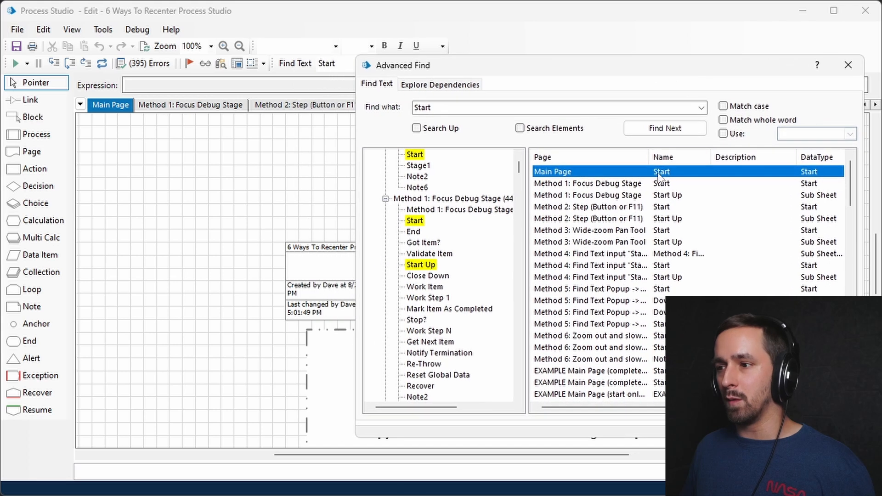
{"action": "key", "text": "Down"}
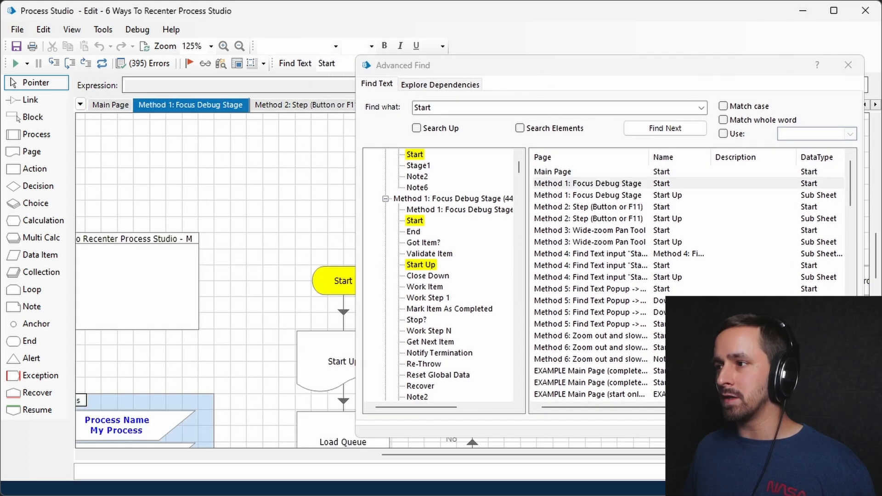
{"action": "left_click_drag", "start_coordinate": [876, 42], "coordinate": [507, 41]}
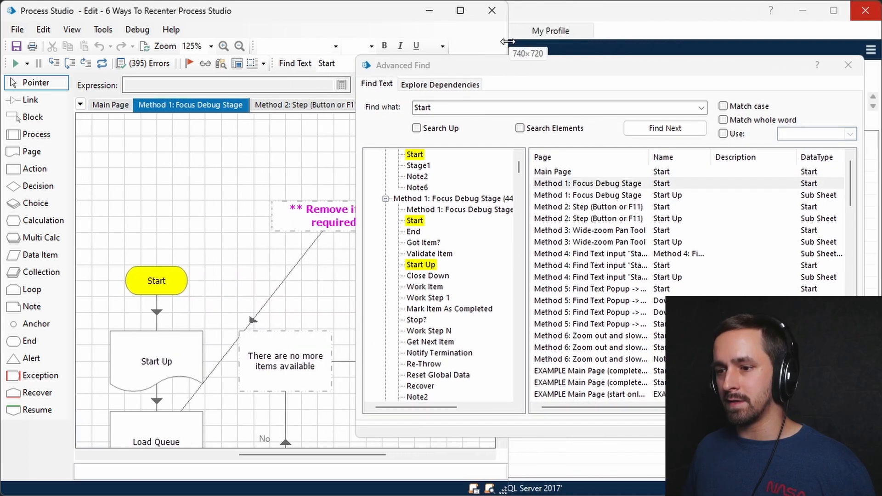
{"action": "left_click_drag", "start_coordinate": [355, 200], "coordinate": [532, 201]}
- Open the "Start" matches one after another from Method 1's Start Up through Method 4's Start to recenter those pages
{"action": "left_click", "coordinate": [793, 196]}
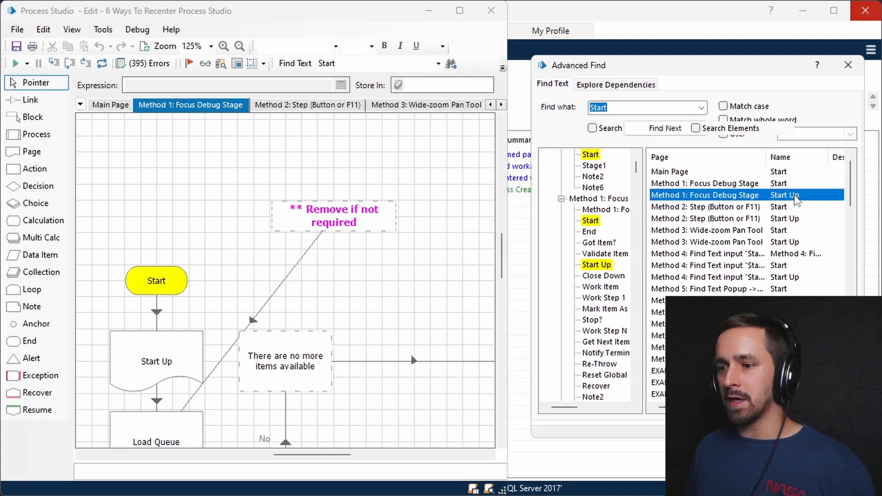
{"action": "left_click", "coordinate": [790, 207]}
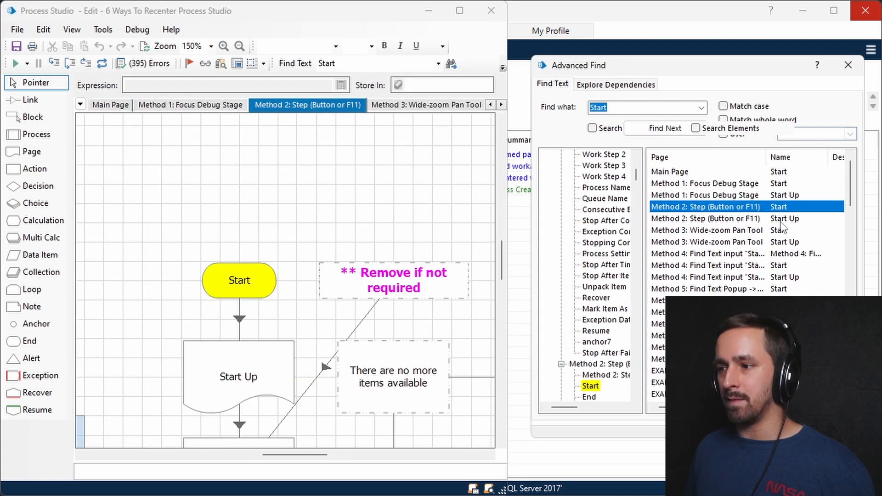
{"action": "left_click", "coordinate": [782, 219]}
{"action": "left_click", "coordinate": [781, 231]}
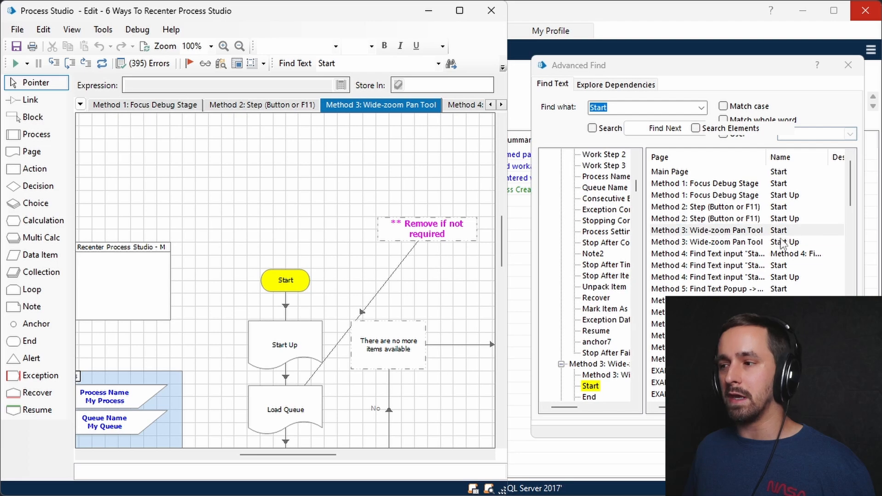
{"action": "left_click", "coordinate": [783, 243]}
{"action": "left_click", "coordinate": [795, 255]}
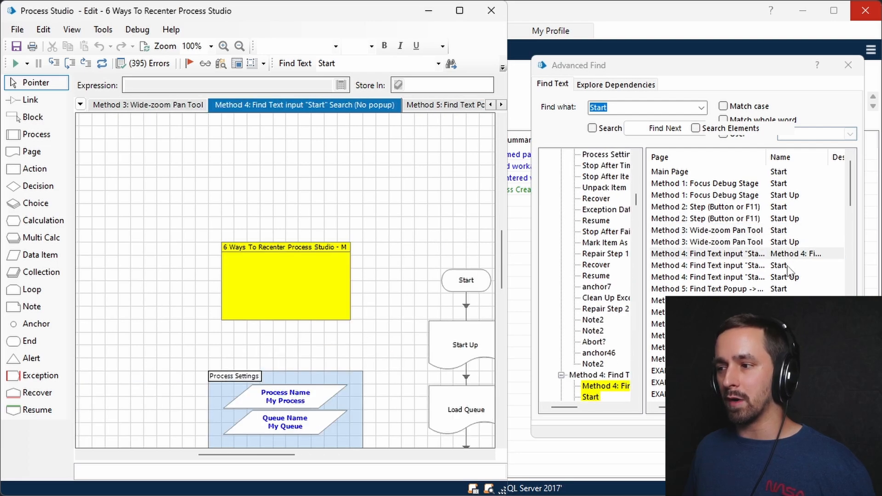
{"action": "left_click", "coordinate": [788, 266]}
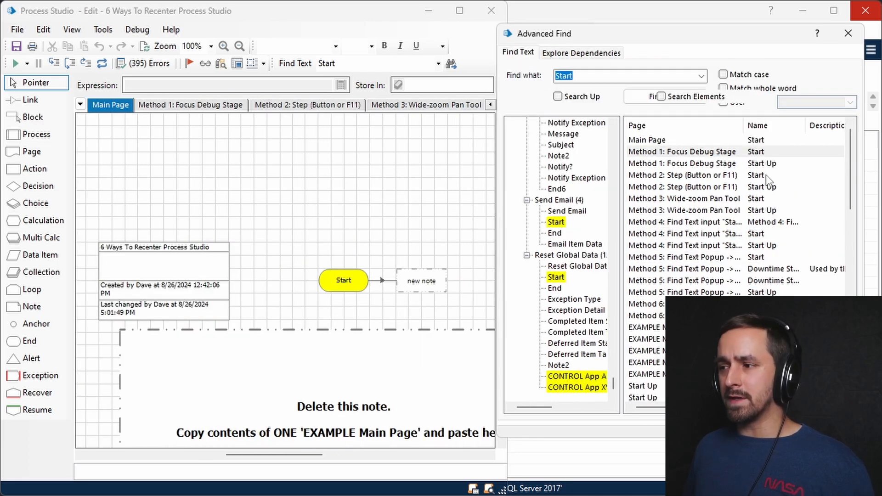
- Recenter more pages by opening "Start" matches in the result list, from Method 1 down past EXAMPLE Main Page (start only if work available)
{"action": "left_click", "coordinate": [766, 178]}
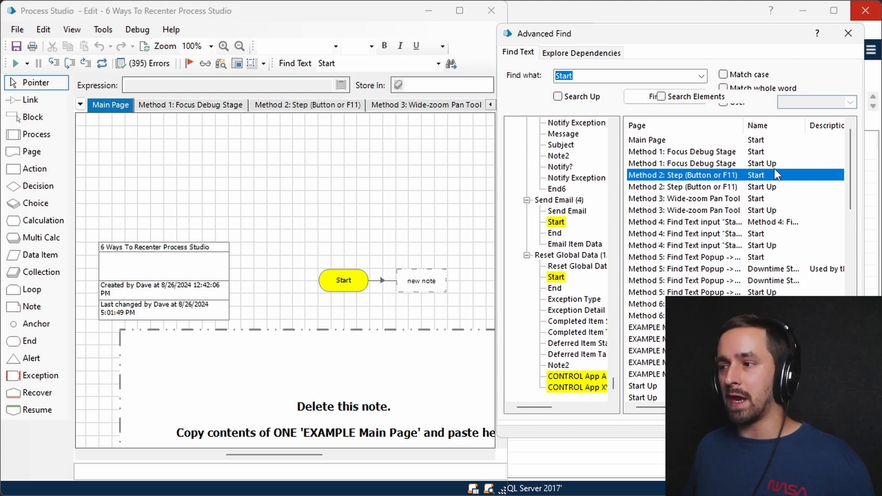
{"action": "left_click", "coordinate": [774, 140]}
{"action": "double_click", "coordinate": [764, 152]}
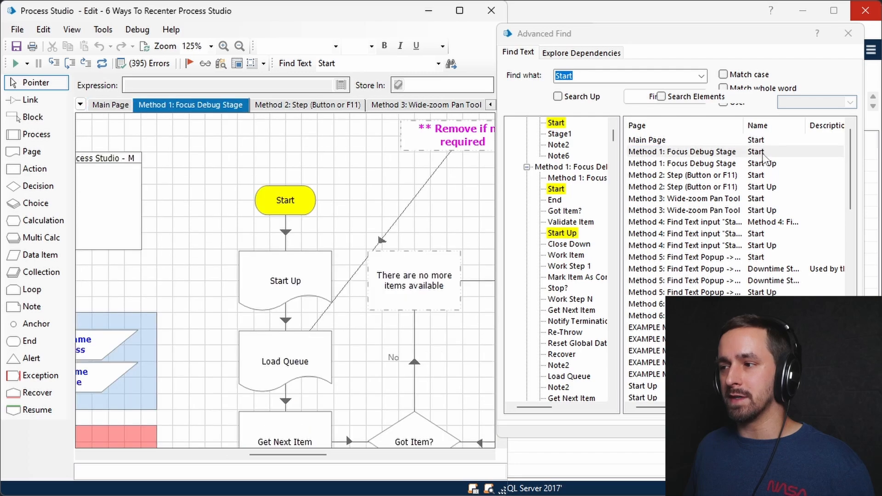
{"action": "double_click", "coordinate": [775, 235]}
{"action": "double_click", "coordinate": [780, 257]}
{"action": "scroll", "coordinate": [794, 271], "scroll_direction": "down", "scroll_amount": 3}
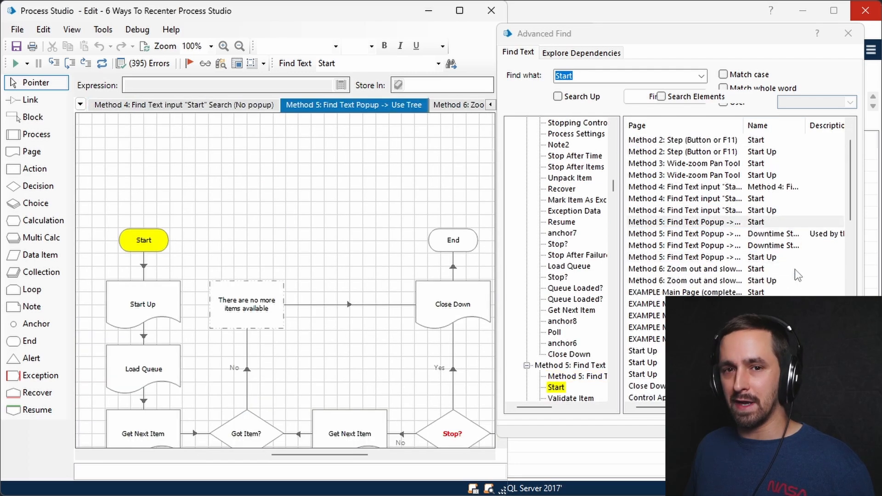
{"action": "double_click", "coordinate": [770, 259]}
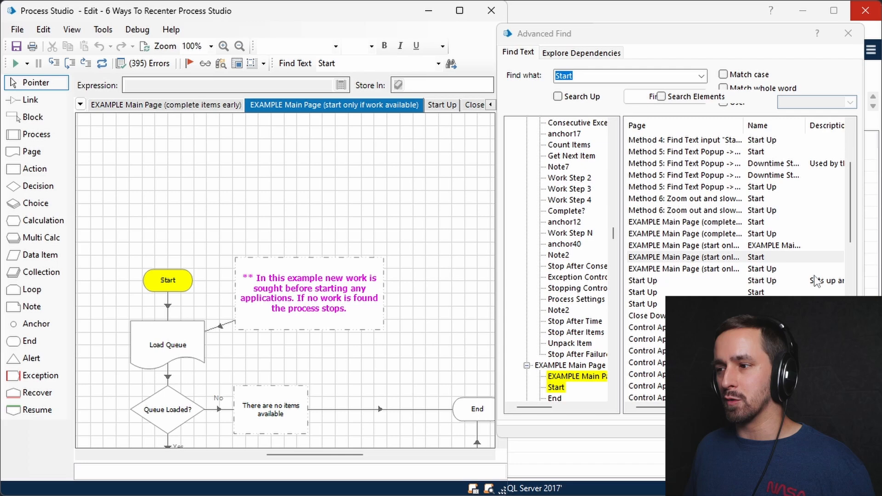
{"action": "double_click", "coordinate": [779, 292]}
{"action": "double_click", "coordinate": [779, 317]}
{"action": "double_click", "coordinate": [779, 327]}
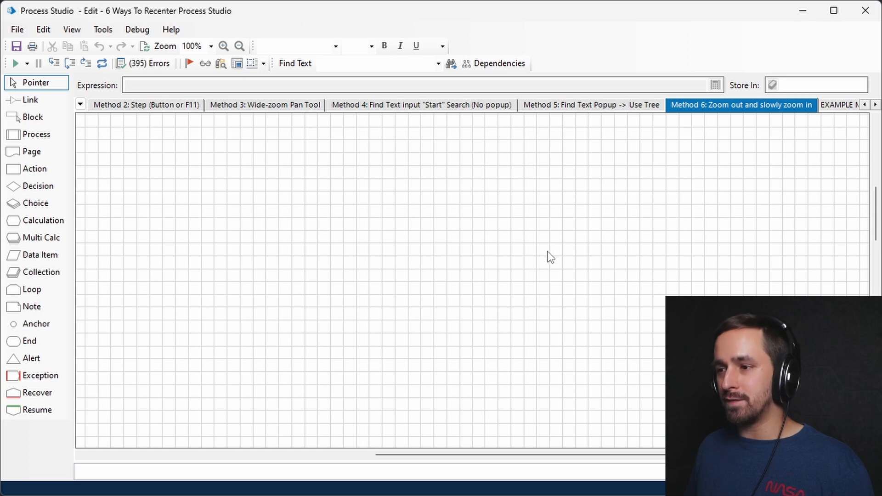
- Set the Method 6 page's zoom to 25% and bring the whole diagram into view
{"action": "scroll", "coordinate": [550, 252], "scroll_direction": "down", "scroll_amount": 2}
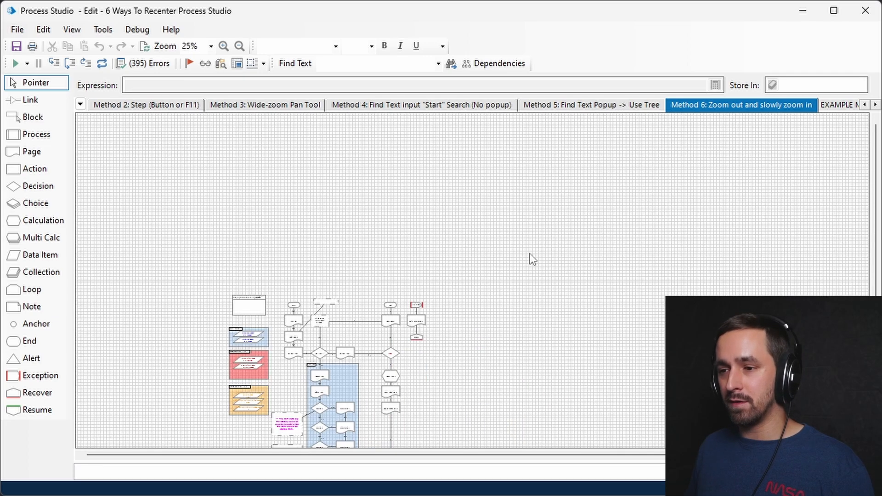
{"action": "scroll", "coordinate": [431, 290], "scroll_direction": "up", "scroll_amount": 5}
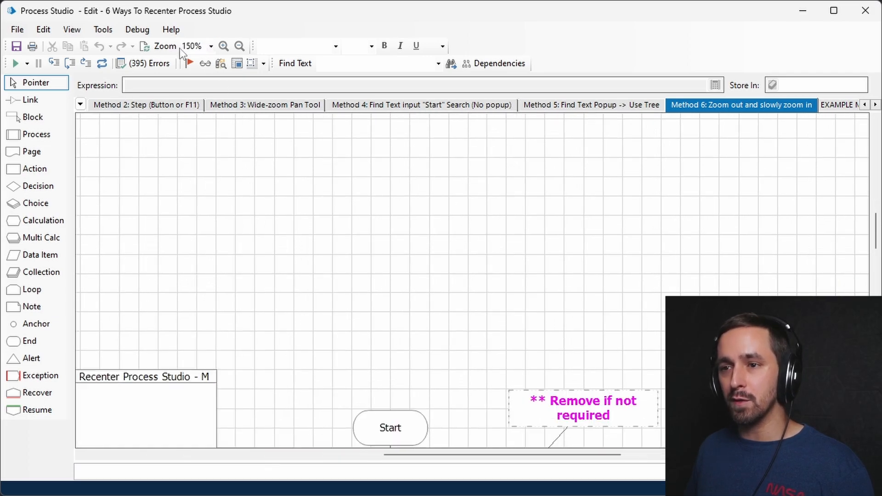
{"action": "left_click", "coordinate": [206, 46]}
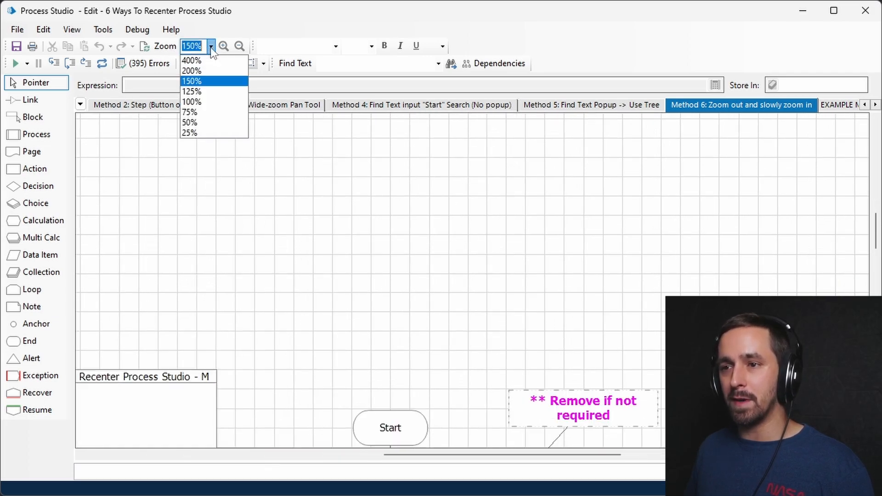
{"action": "left_click", "coordinate": [200, 134]}
{"action": "scroll", "coordinate": [492, 252], "scroll_direction": "down", "scroll_amount": 5}
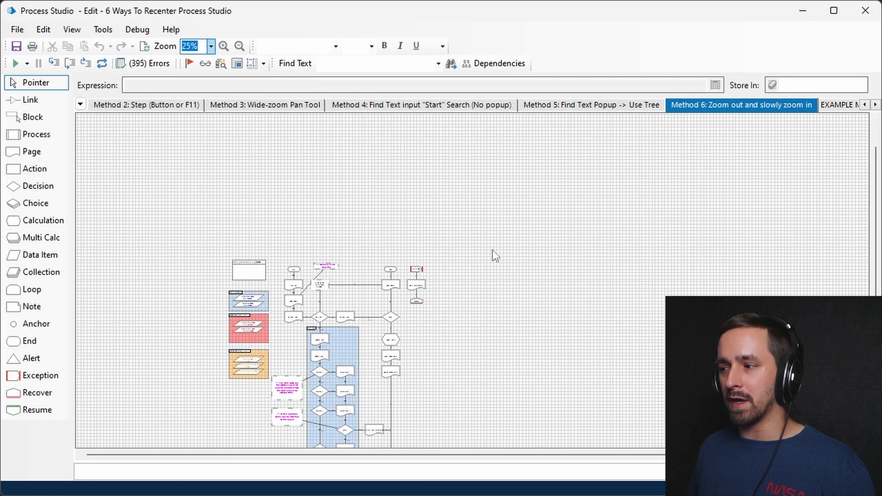
{"action": "scroll", "coordinate": [370, 197], "scroll_direction": "down", "scroll_amount": 2}
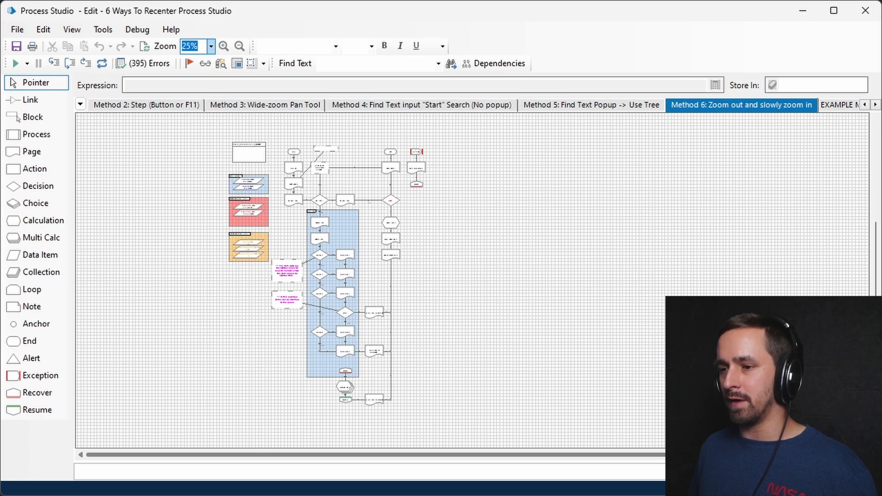
- Raise the Method 6 page's zoom to 50% and reposition the view on the upper part of the diagram
{"action": "left_click", "coordinate": [462, 207]}
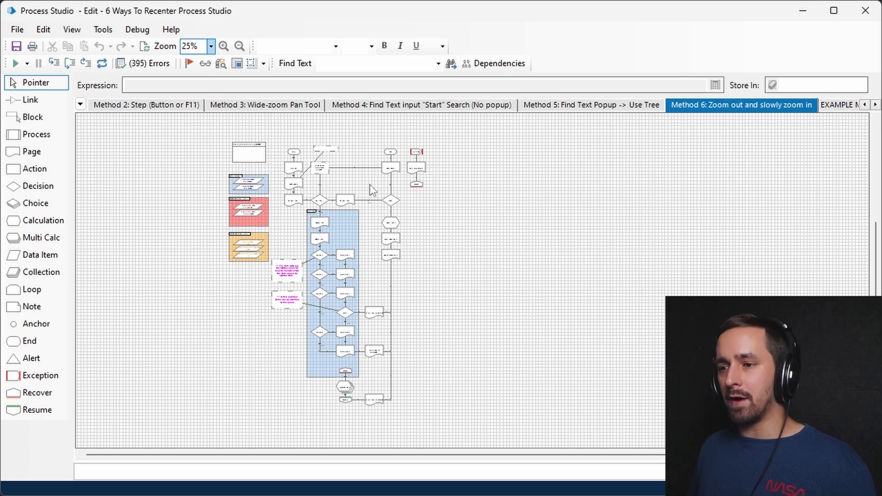
{"action": "left_click", "coordinate": [211, 46]}
{"action": "left_click", "coordinate": [200, 124]}
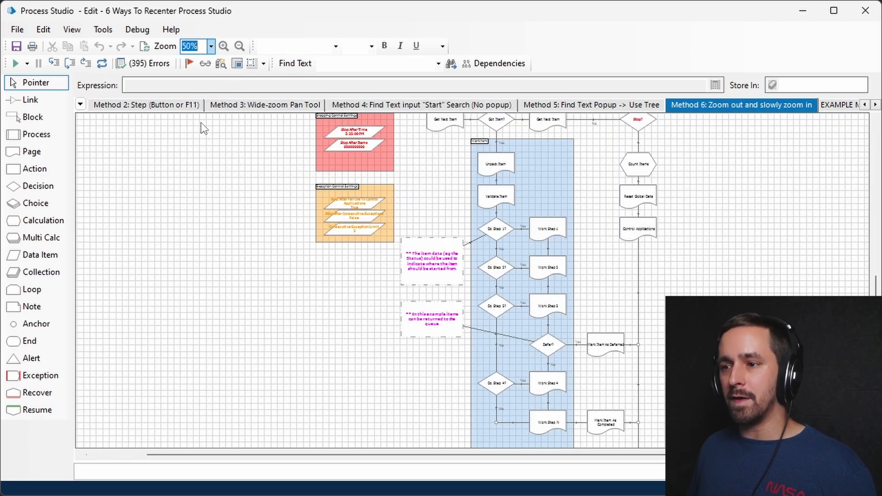
{"action": "scroll", "coordinate": [533, 251], "scroll_direction": "up", "scroll_amount": 5}
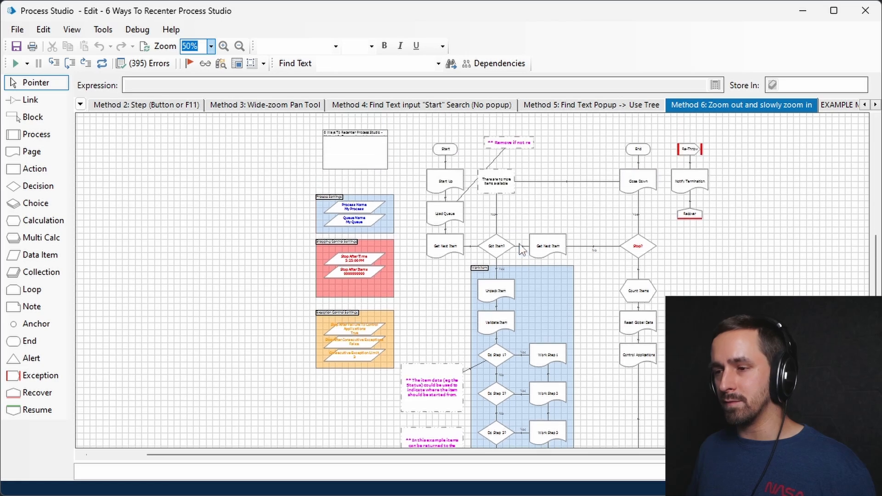
- Set the Method 6 page's zoom to 100%, keeping the upper part of the diagram in view
{"action": "scroll", "coordinate": [514, 246], "scroll_direction": "up", "scroll_amount": 1}
{"action": "left_click", "coordinate": [211, 46]}
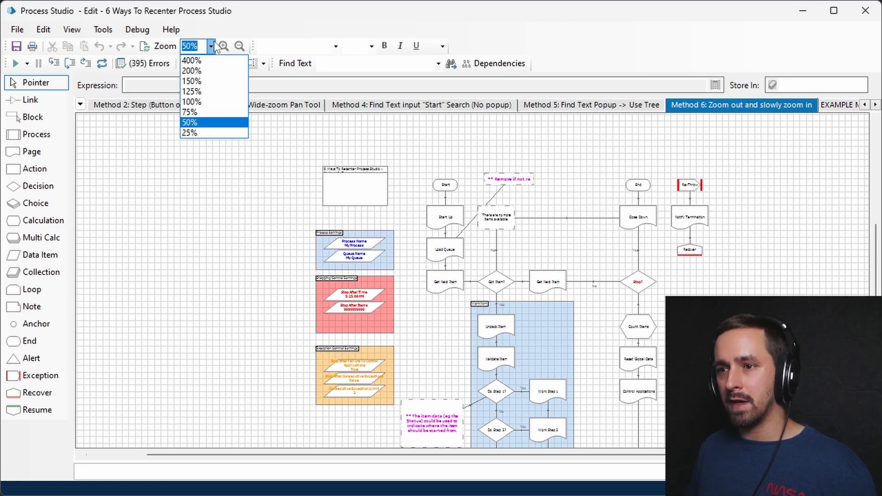
{"action": "left_click", "coordinate": [210, 103]}
{"action": "scroll", "coordinate": [557, 230], "scroll_direction": "up", "scroll_amount": 2}
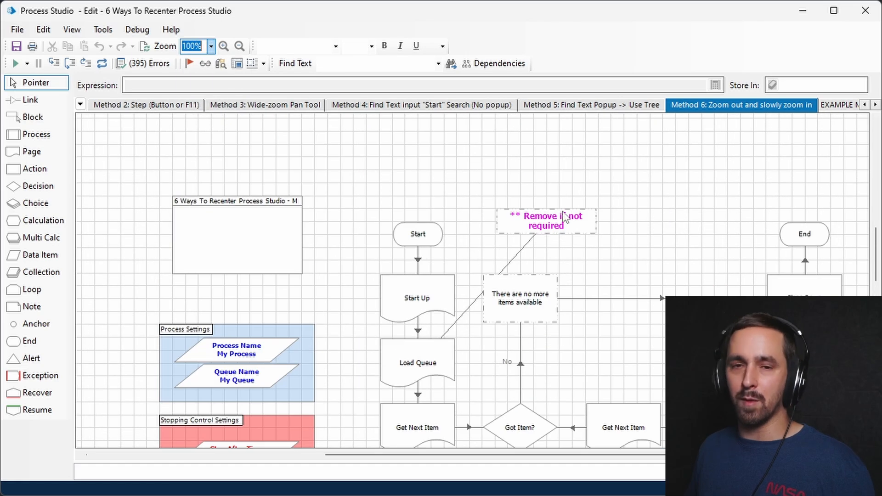
- Zoom the Method 6 page repeatedly out to 25% and back in around the diagram, ending at 125%
{"action": "scroll", "coordinate": [566, 216], "scroll_direction": "down", "scroll_amount": 1}
{"action": "left_click", "coordinate": [675, 163]}
{"action": "scroll", "coordinate": [683, 163], "scroll_direction": "down", "scroll_amount": 3}
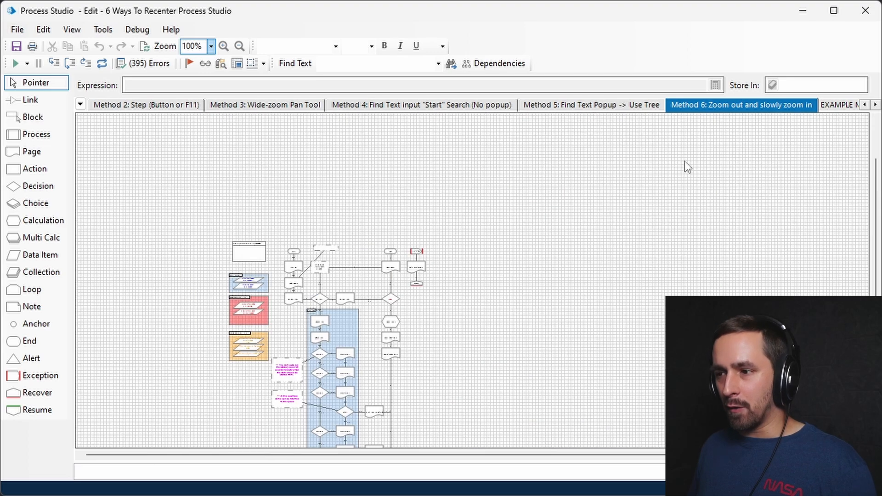
{"action": "scroll", "coordinate": [414, 266], "scroll_direction": "up", "scroll_amount": 2}
{"action": "scroll", "coordinate": [580, 274], "scroll_direction": "up", "scroll_amount": 1}
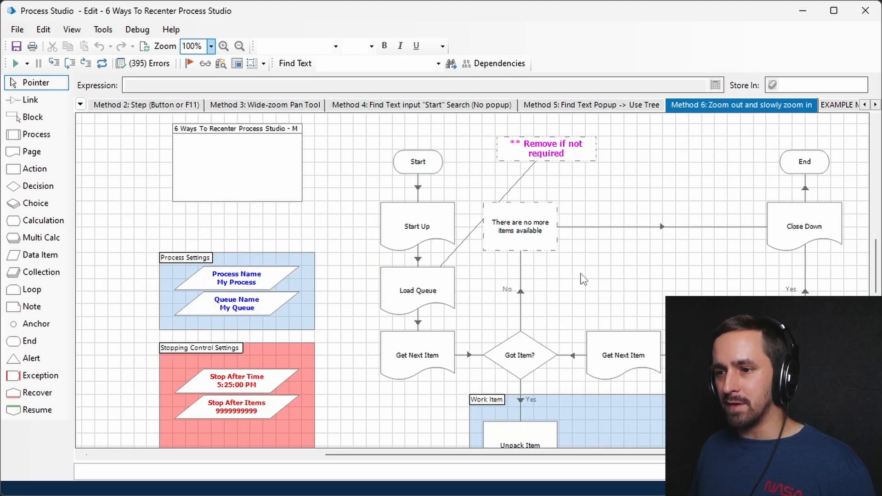
{"action": "scroll", "coordinate": [572, 270], "scroll_direction": "down", "scroll_amount": 2}
{"action": "scroll", "coordinate": [572, 274], "scroll_direction": "down", "scroll_amount": 1}
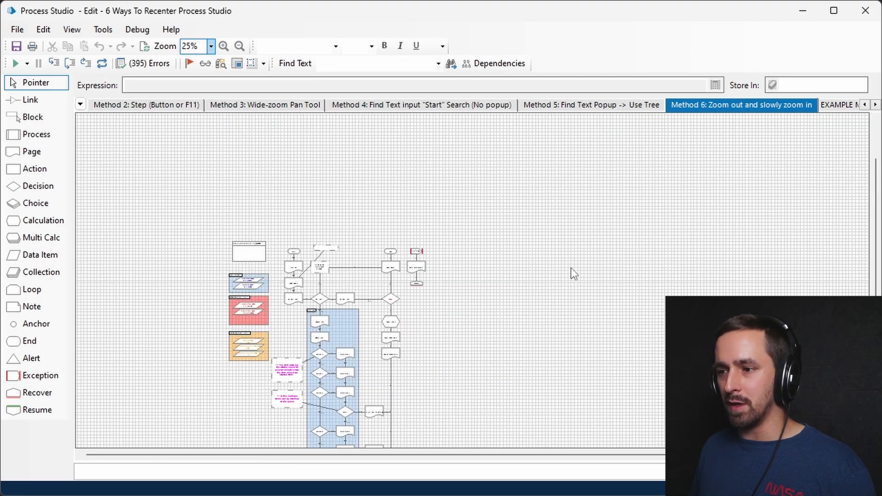
{"action": "scroll", "coordinate": [334, 302], "scroll_direction": "up", "scroll_amount": 3}
{"action": "scroll", "coordinate": [435, 311], "scroll_direction": "up", "scroll_amount": 1}
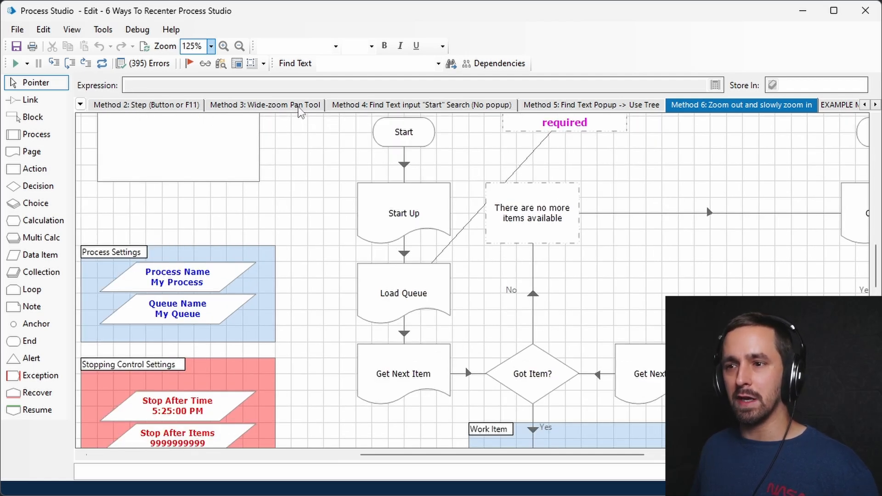
- Reposition the Method 6 page's view on the upper part of the diagram with the wide-zoom Pan tool
{"action": "left_click", "coordinate": [263, 63]}
{"action": "mouse_move", "coordinate": [351, 153]}
{"action": "left_mouse_down"}
{"action": "mouse_move", "coordinate": [360, 176]}
{"action": "mouse_move", "coordinate": [352, 155]}
{"action": "left_mouse_up"}
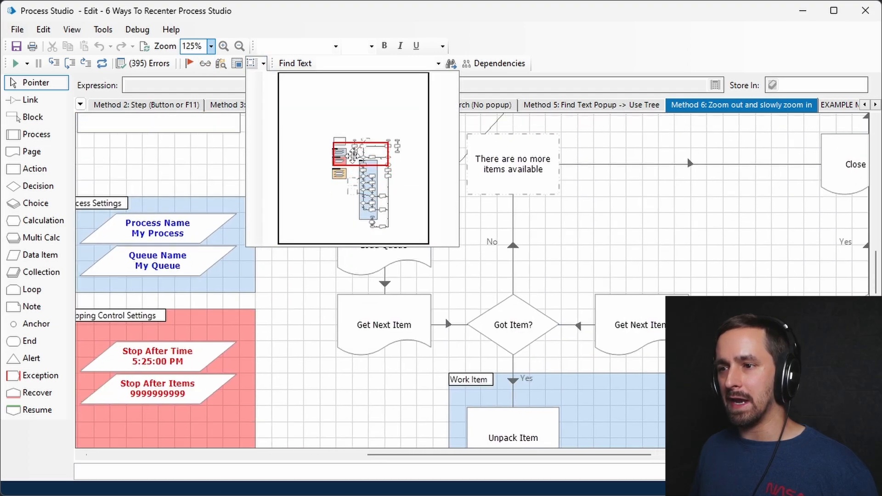
{"action": "left_click", "coordinate": [81, 105]}
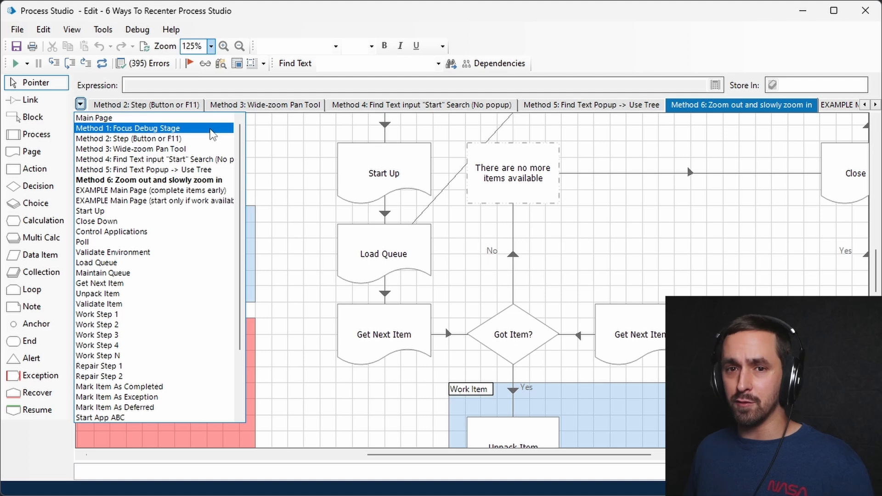
- Try to recenter the Method 6 page with Focus debug stage before any debug stage is set
{"action": "left_click", "coordinate": [137, 29]}
{"action": "left_click", "coordinate": [137, 29]}
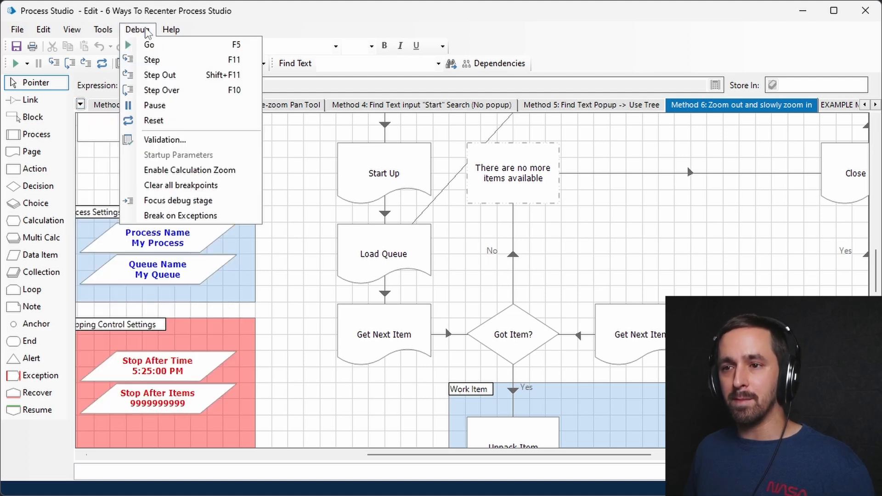
{"action": "left_click", "coordinate": [172, 201]}
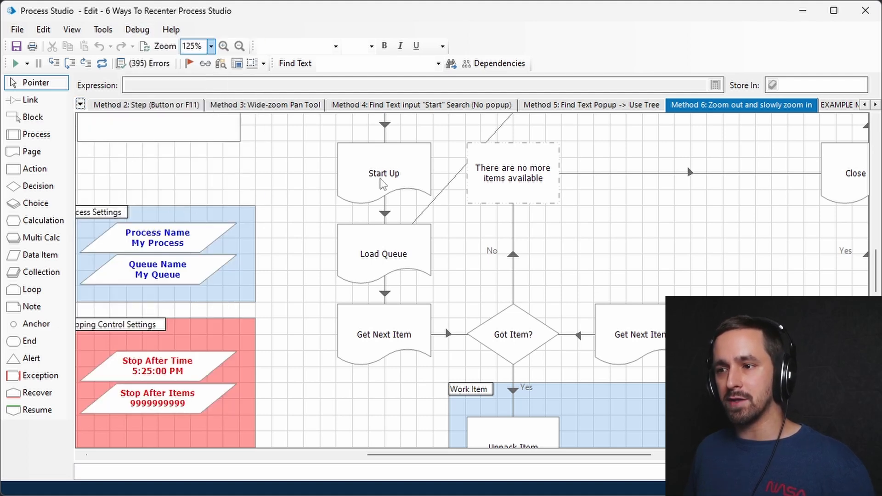
{"action": "right_click", "coordinate": [483, 158]}
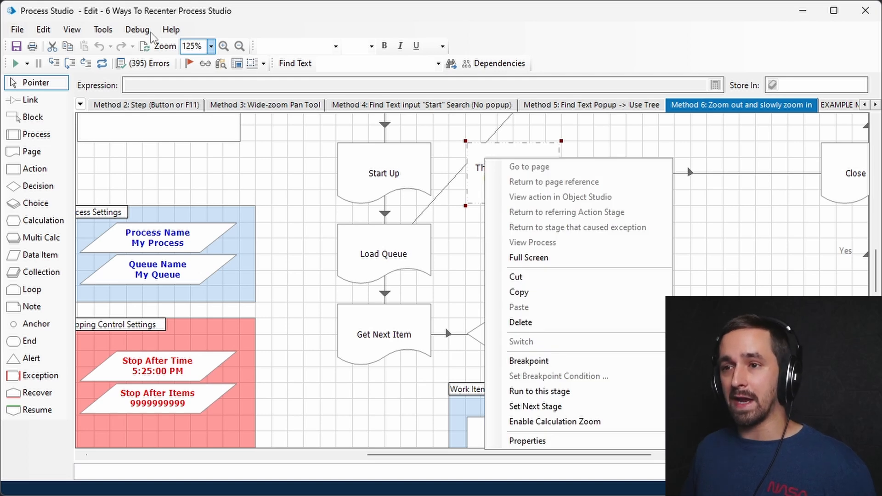
{"action": "left_click", "coordinate": [133, 29]}
{"action": "left_click", "coordinate": [174, 199]}
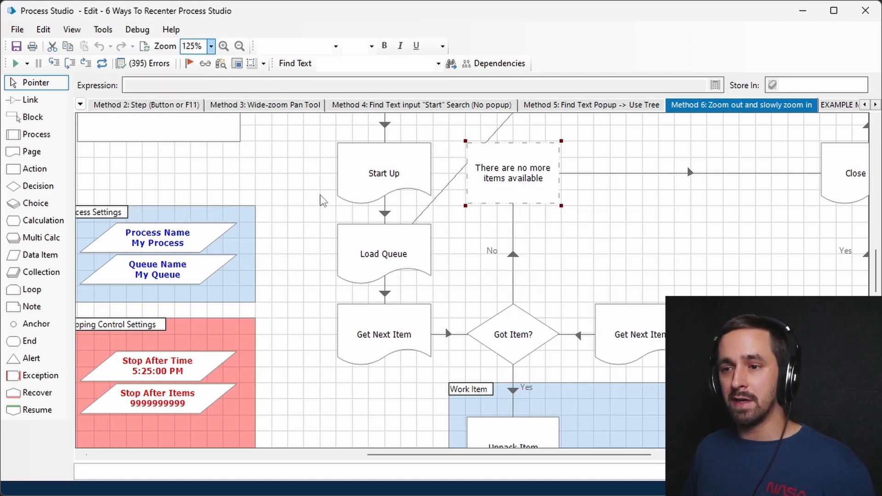
- Set the "There are no more items available" note as the next stage and return to it from the Method 4 page with Focus debug stage
{"action": "right_click", "coordinate": [505, 178]}
{"action": "left_click", "coordinate": [591, 414]}
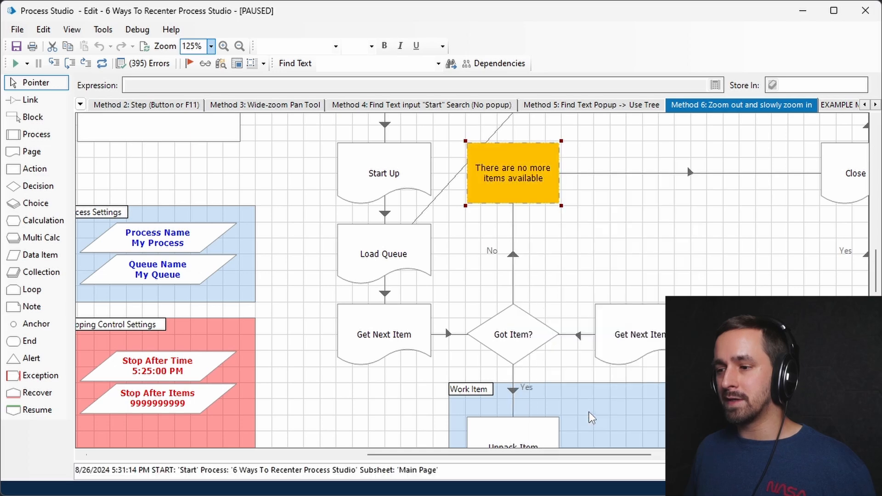
{"action": "left_click", "coordinate": [416, 107]}
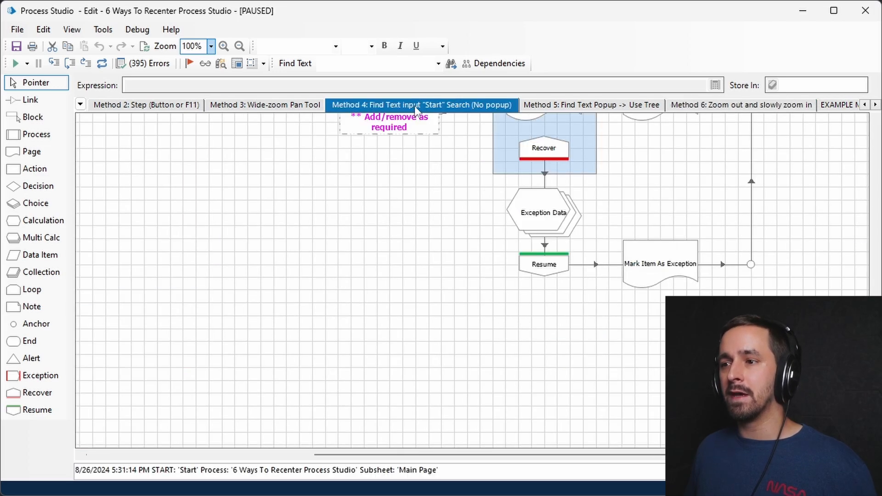
{"action": "left_click", "coordinate": [137, 29]}
{"action": "left_click", "coordinate": [179, 200]}
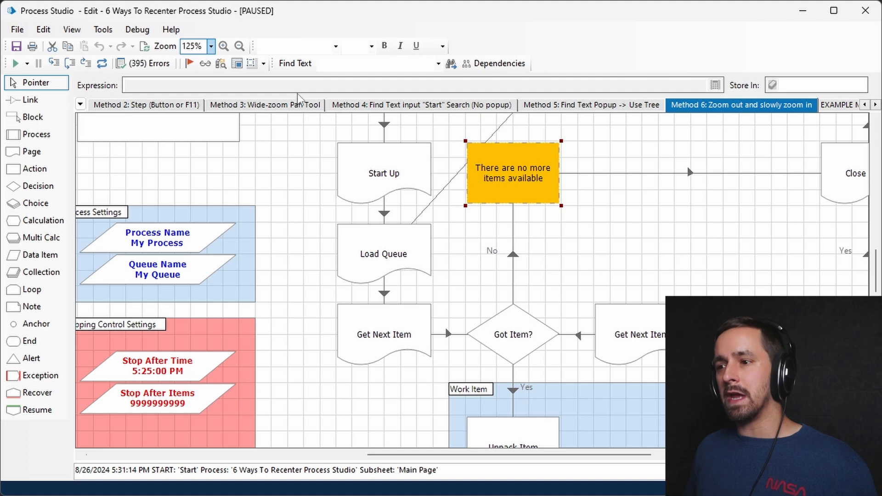
- Reset debugging from the Method 2 page and step once to recenter on the Main Page's Start stage
{"action": "left_click", "coordinate": [167, 104]}
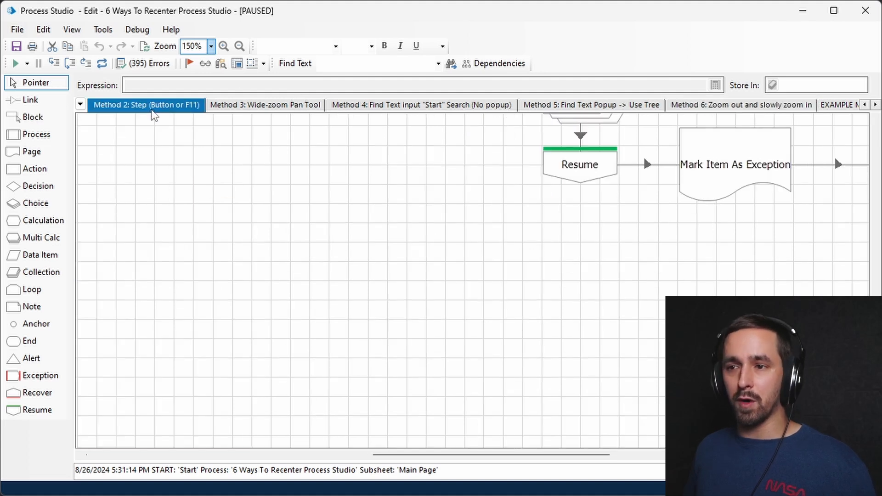
{"action": "left_click", "coordinate": [102, 63]}
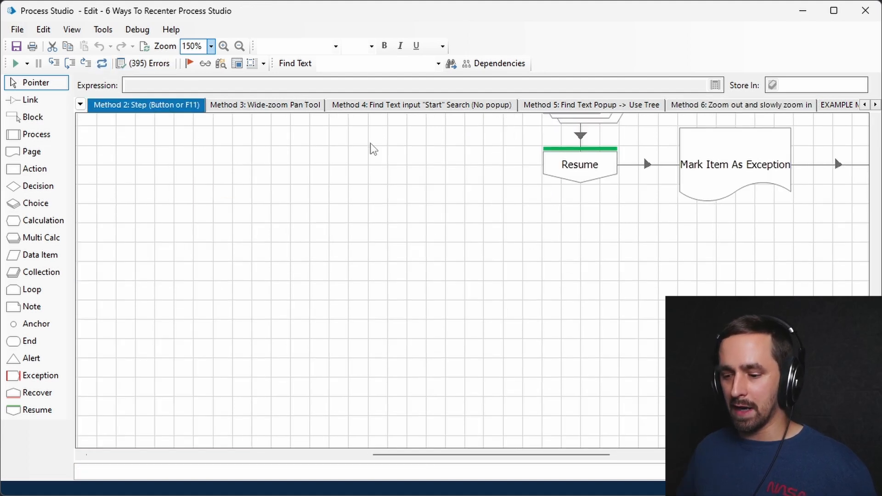
{"action": "key", "text": "F11"}
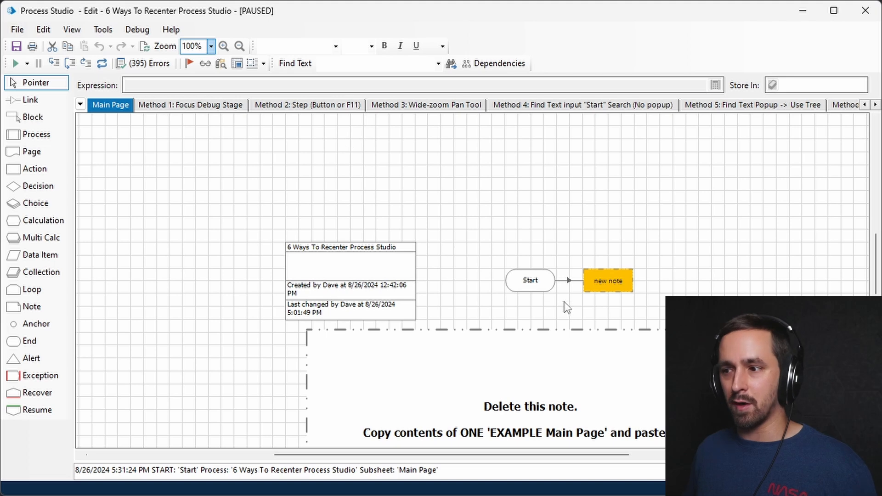
{"action": "left_click", "coordinate": [536, 278]}
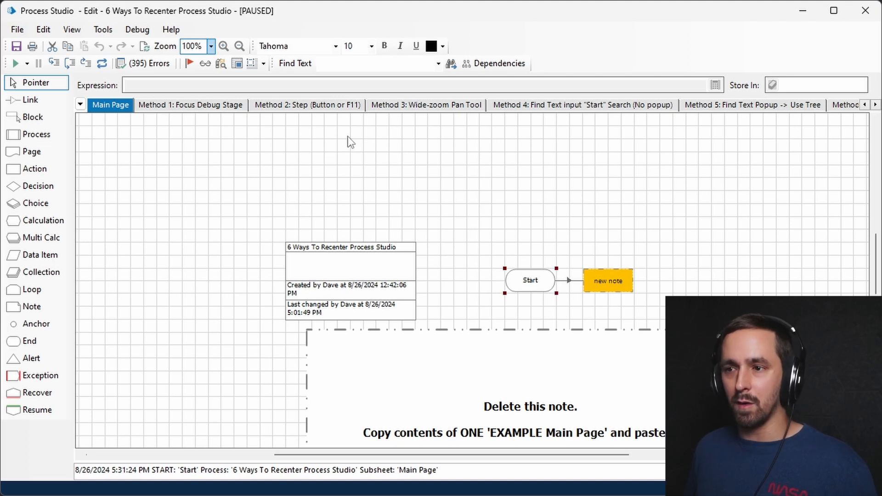
- Compare the canvas positions of the Method 3 and Method 1 pages by switching between them
{"action": "left_click", "coordinate": [430, 104]}
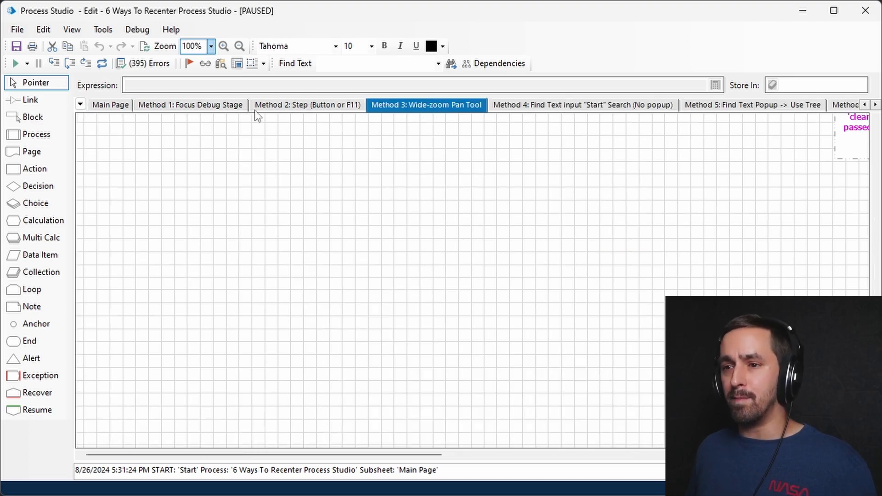
{"action": "left_click", "coordinate": [168, 108]}
{"action": "left_click", "coordinate": [427, 106]}
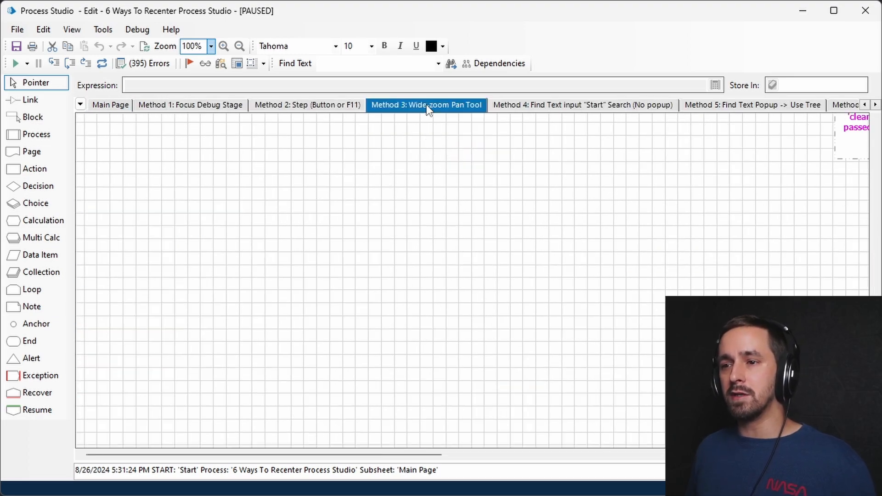
{"action": "left_click", "coordinate": [215, 108]}
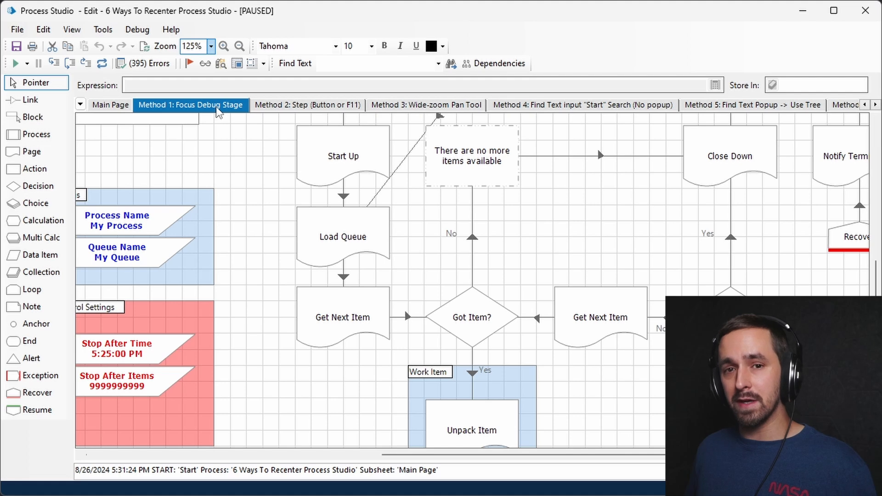
- Recenter the Method 3 page on the upper part of its diagram with the wide-zoom Pan tool
{"action": "left_click", "coordinate": [449, 109]}
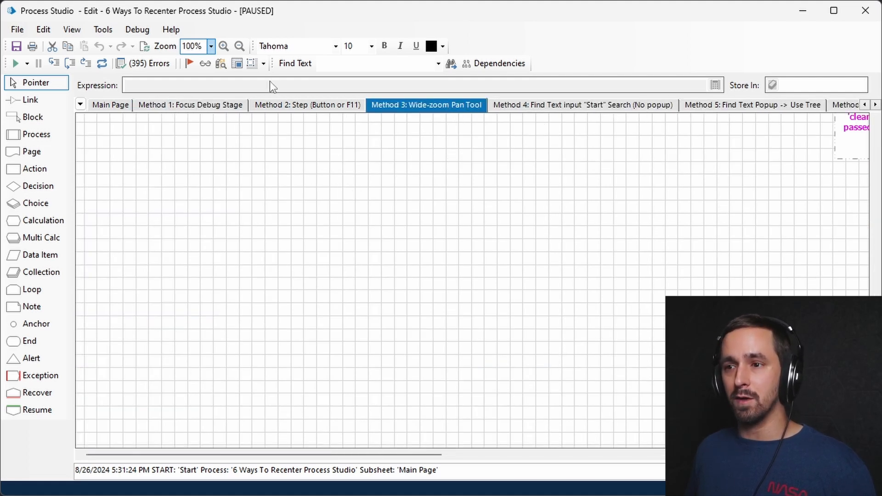
{"action": "left_click", "coordinate": [265, 64]}
{"action": "left_click_drag", "start_coordinate": [329, 217], "coordinate": [366, 137]}
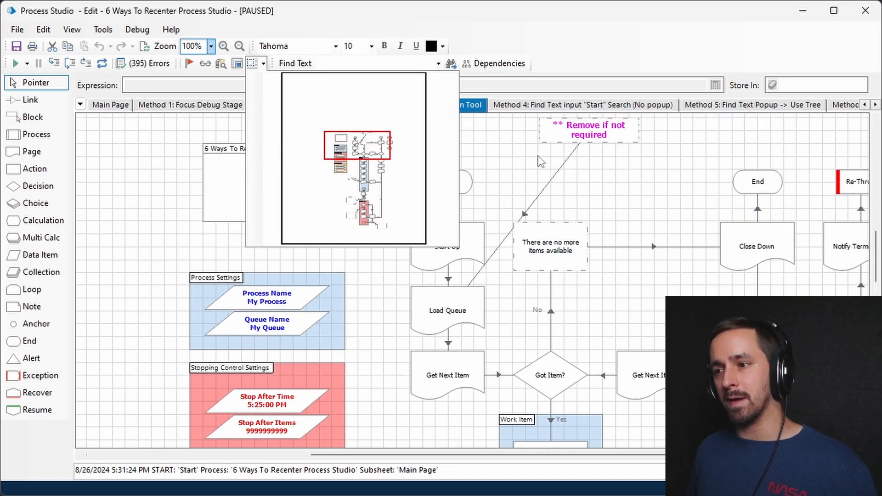
{"action": "left_click", "coordinate": [532, 158]}
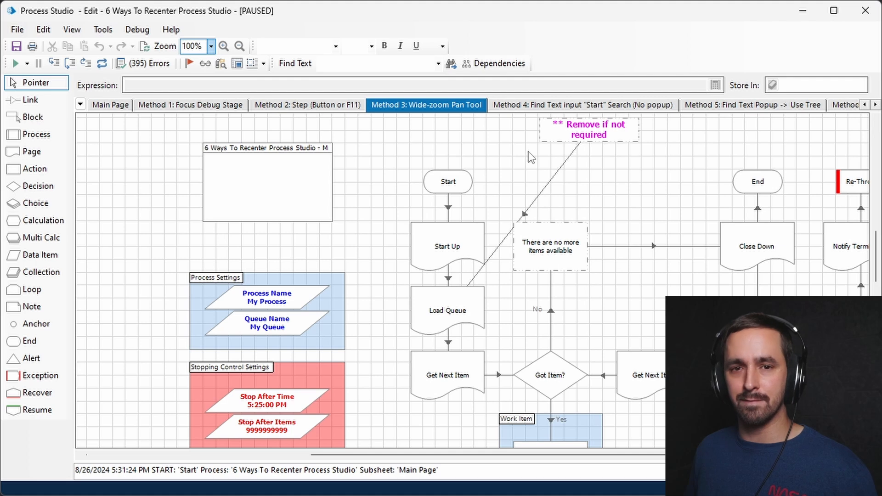